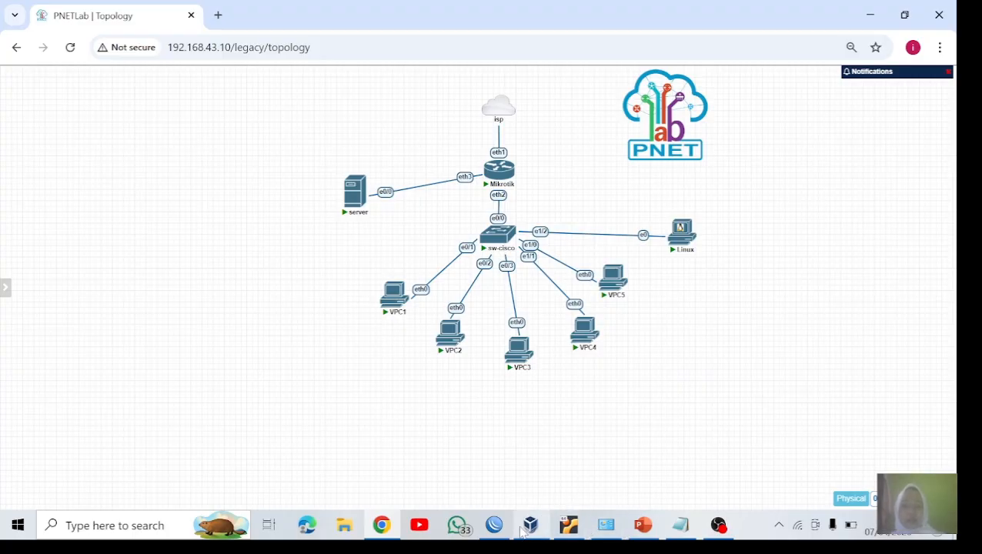
Step: Switch to WinBox and open the router's IP firewall settings
click(494, 526)
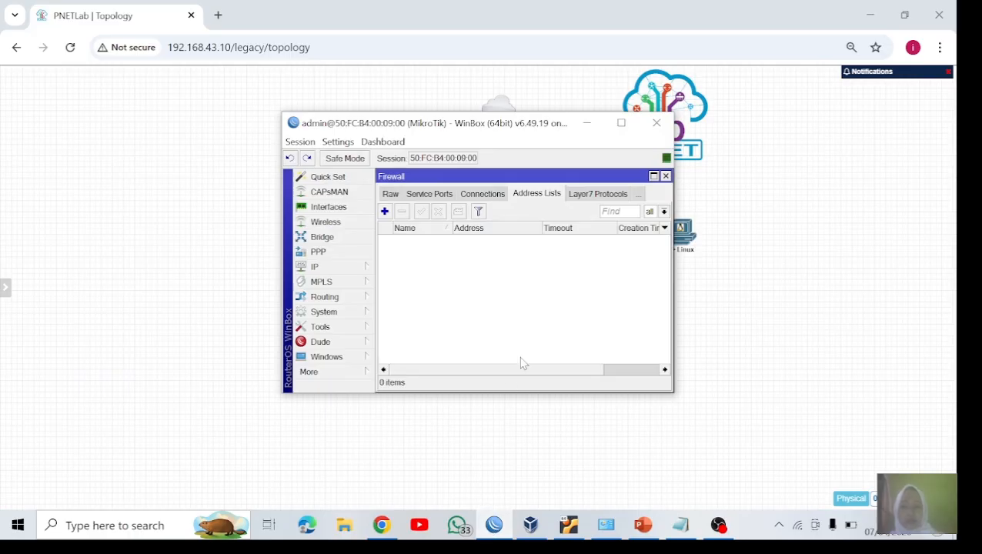
click(355, 267)
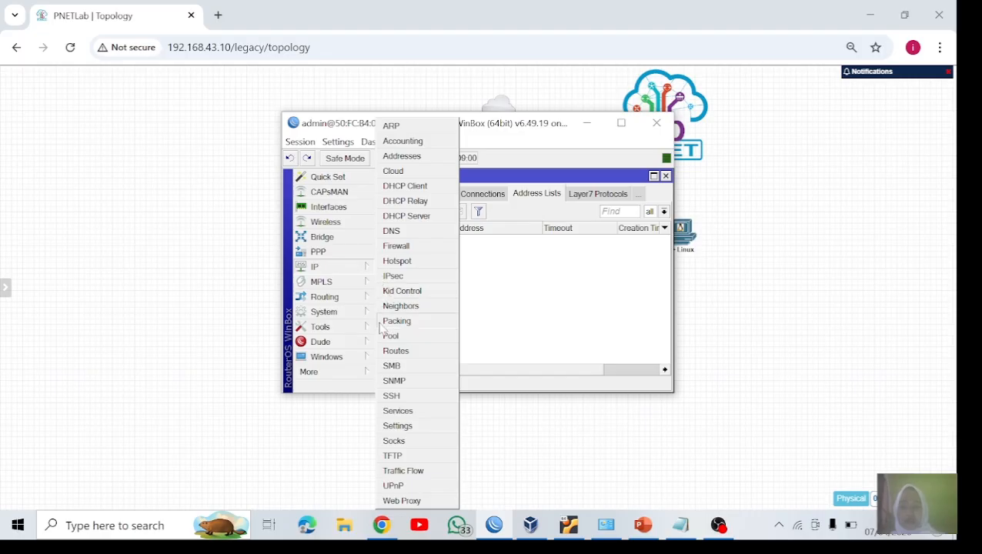
click(418, 248)
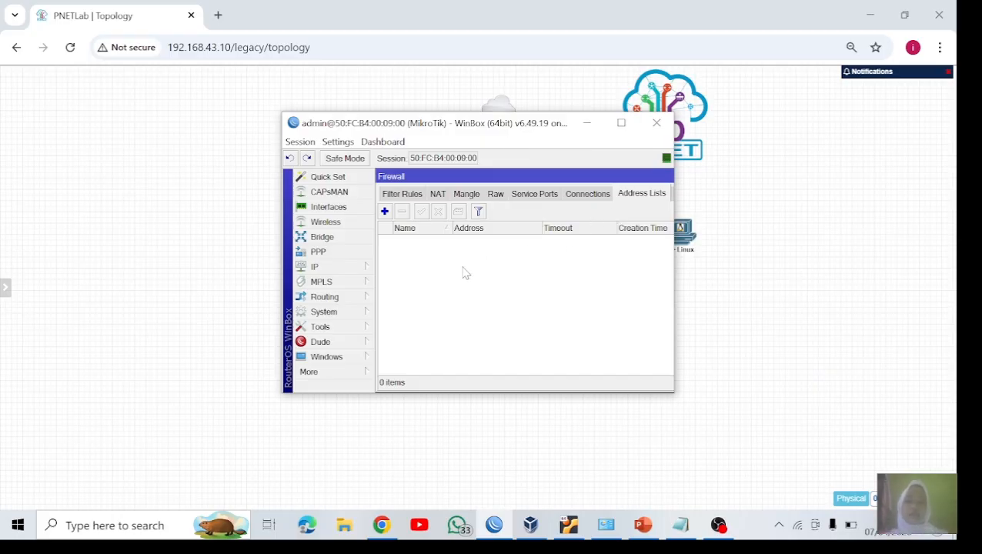
Step: Start a new firewall address list entry and name it client-nakal
click(385, 211)
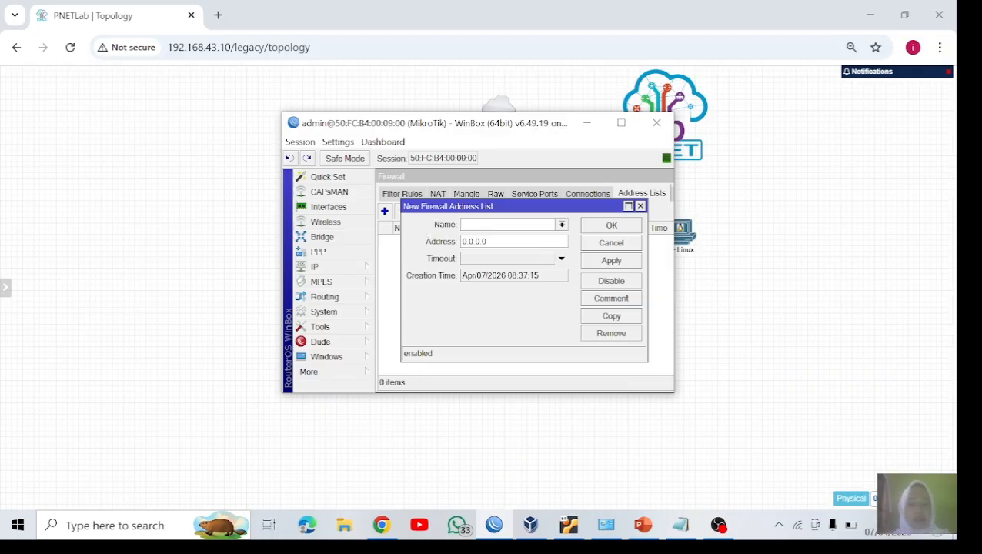
text(clie)
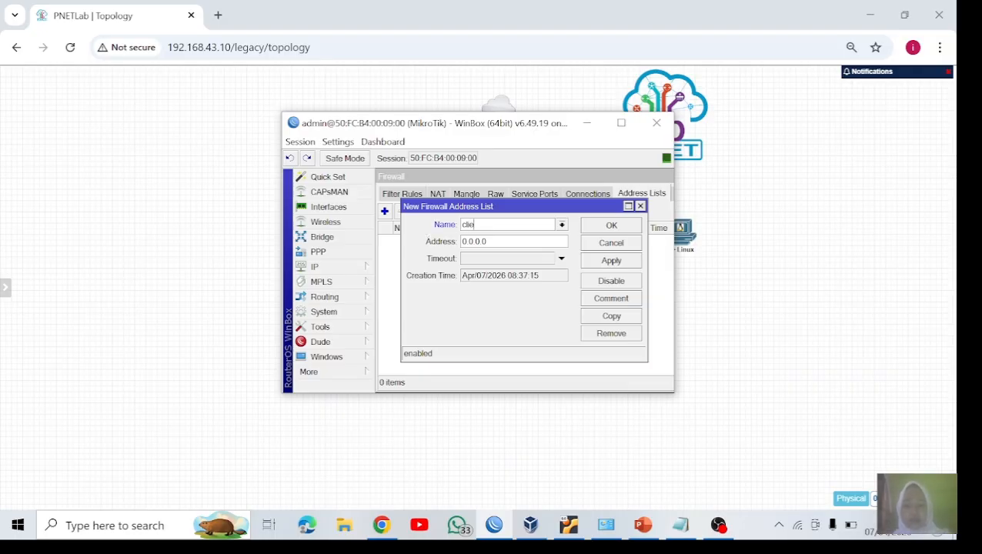
text(nt-nakal)
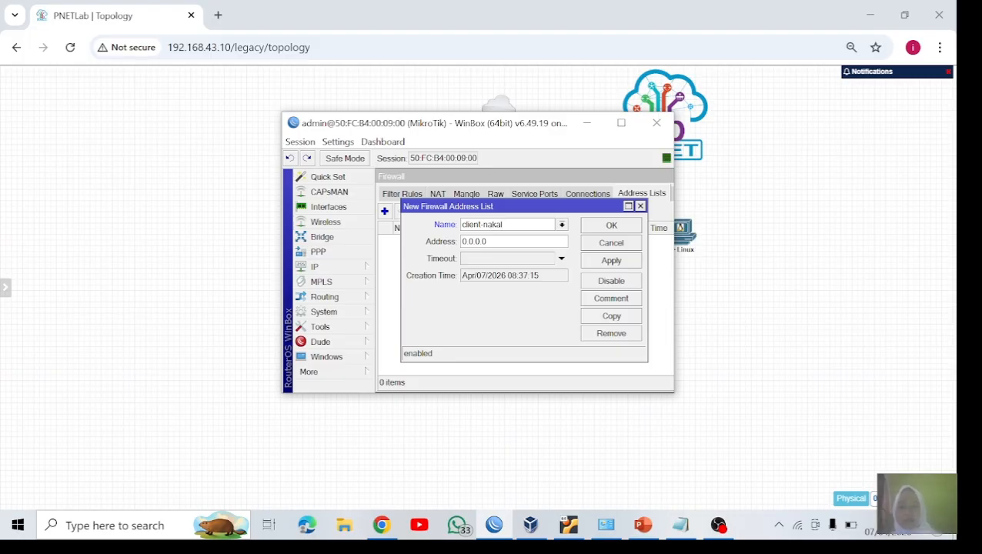
Step: Set the entry's address to 192.168.1.0 and save it to the firewall address list
key(Tab)
text(10.0.0.0)
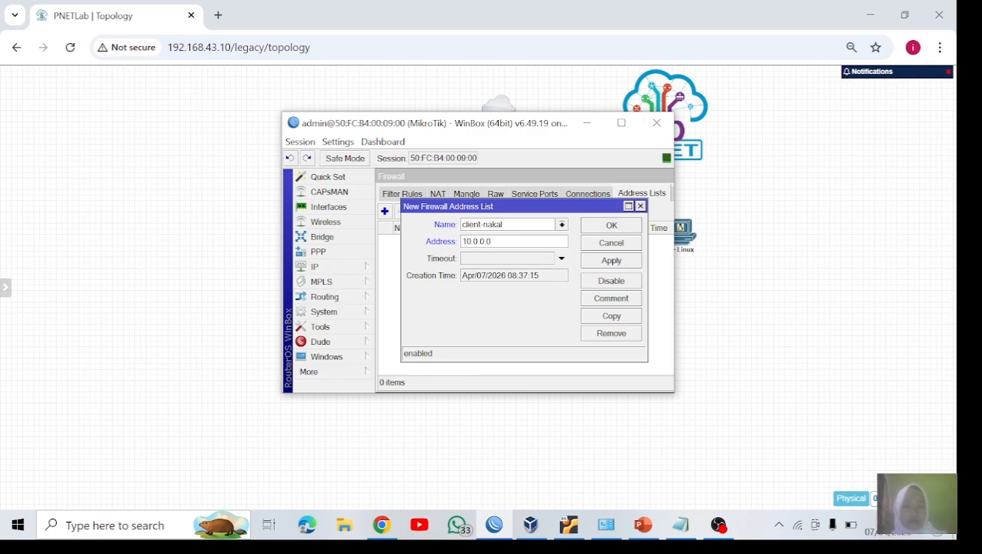
key(BackSpace)
key(BackSpace)
key(BackSpace)
key(BackSpace)
key(BackSpace)
key(BackSpace)
key(BackSpace)
text(92)
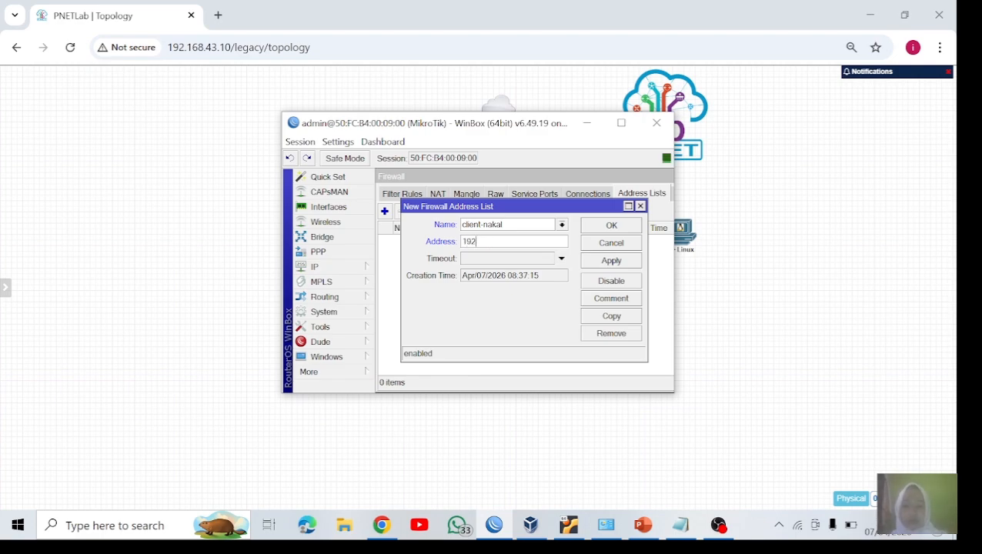
text(.168.1.0)
click(607, 261)
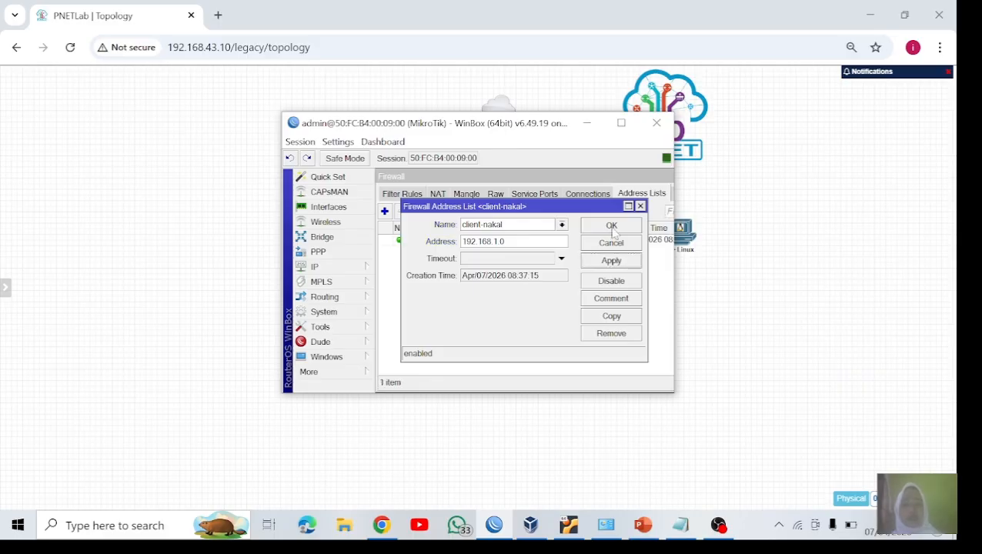
click(612, 226)
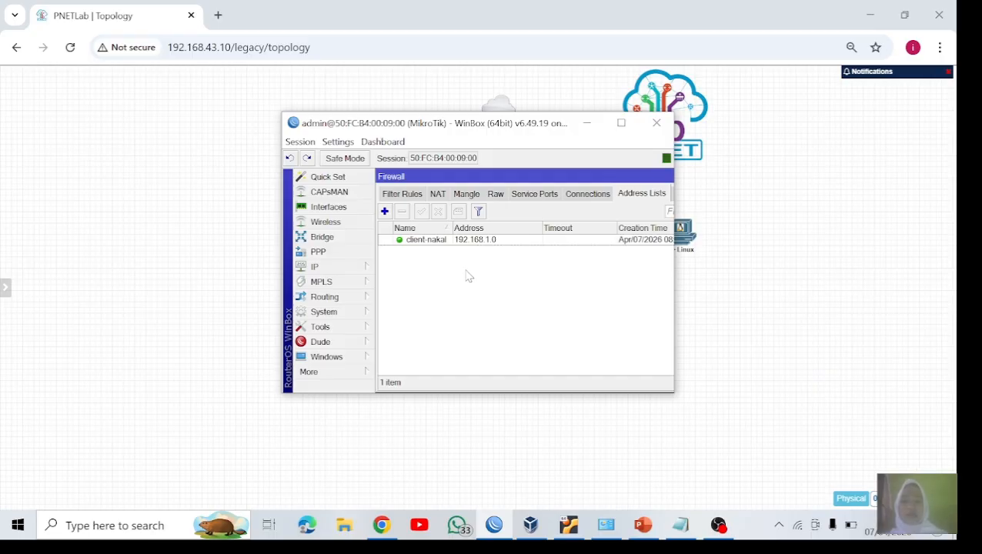
Step: Start a second firewall address list entry with the name client-nakal
click(385, 212)
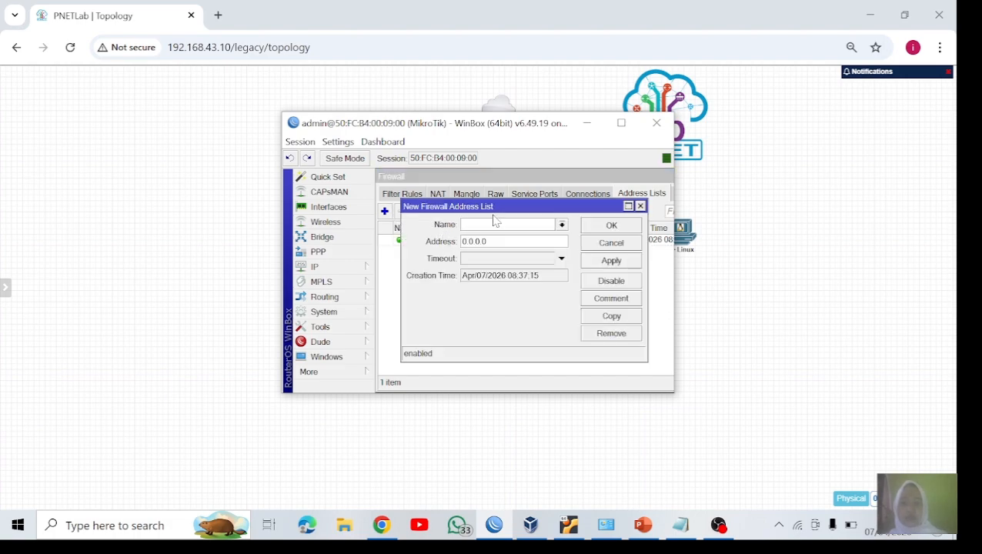
click(464, 224)
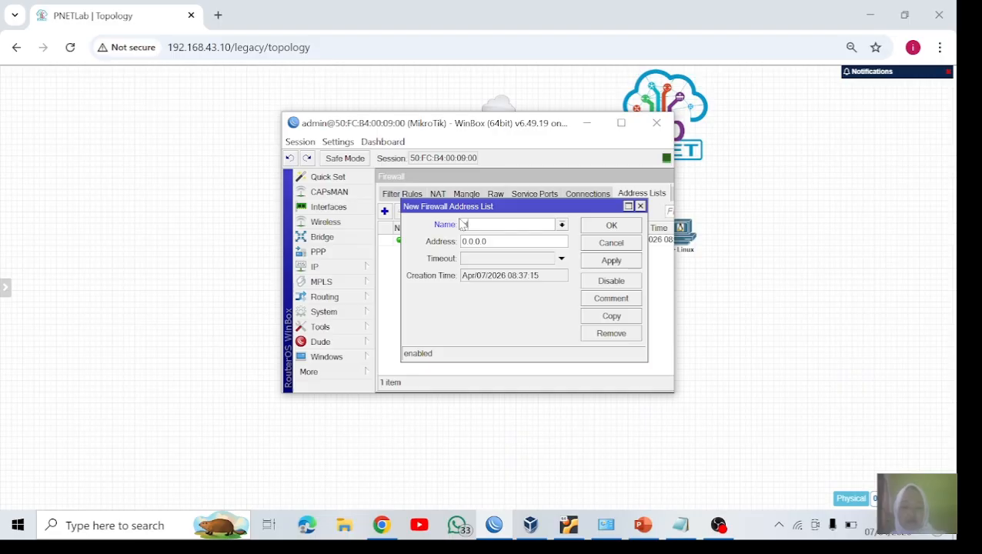
text(client-nakal)
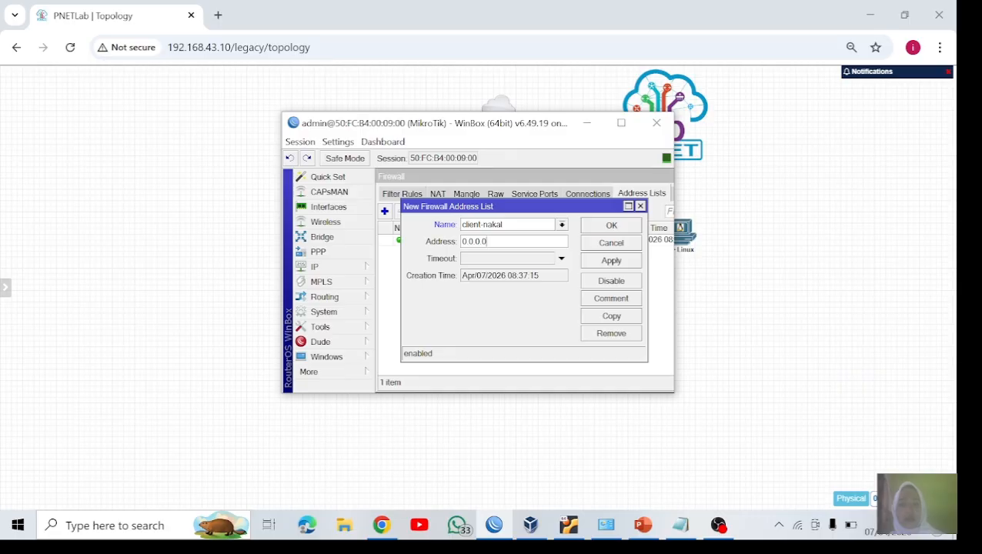
Step: Set the second entry's address to the range 192.168.1.30-192.168.1.40 and save it
key(BackSpace)
key(BackSpace)
key(BackSpace)
key(BackSpace)
key(BackSpace)
key(BackSpace)
key(BackSpace)
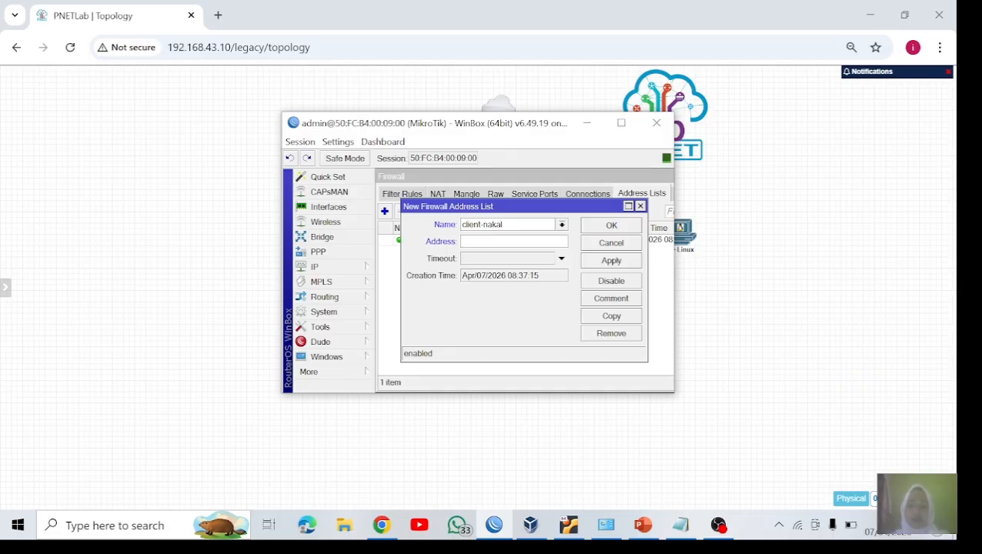
text(192.168.1)
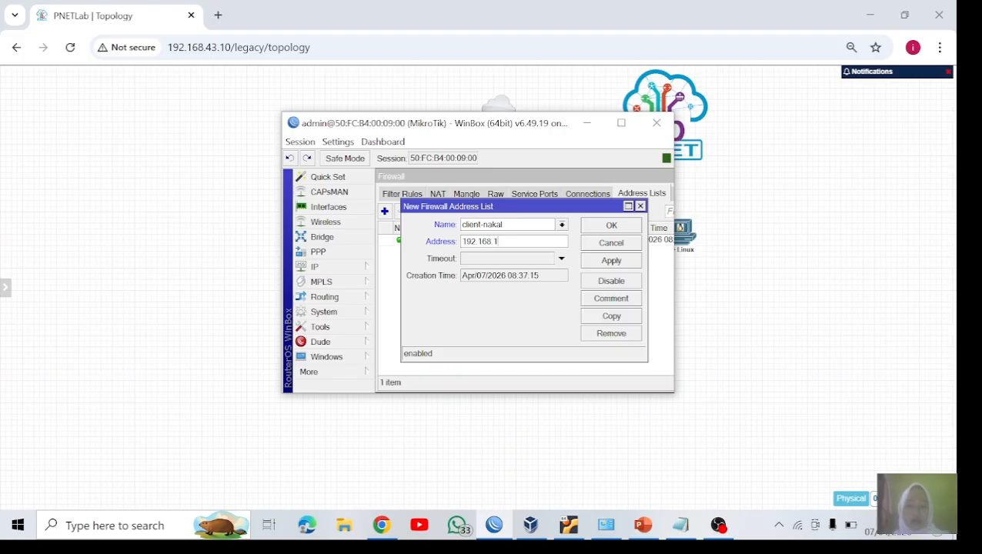
text(.30-192.168.1.40)
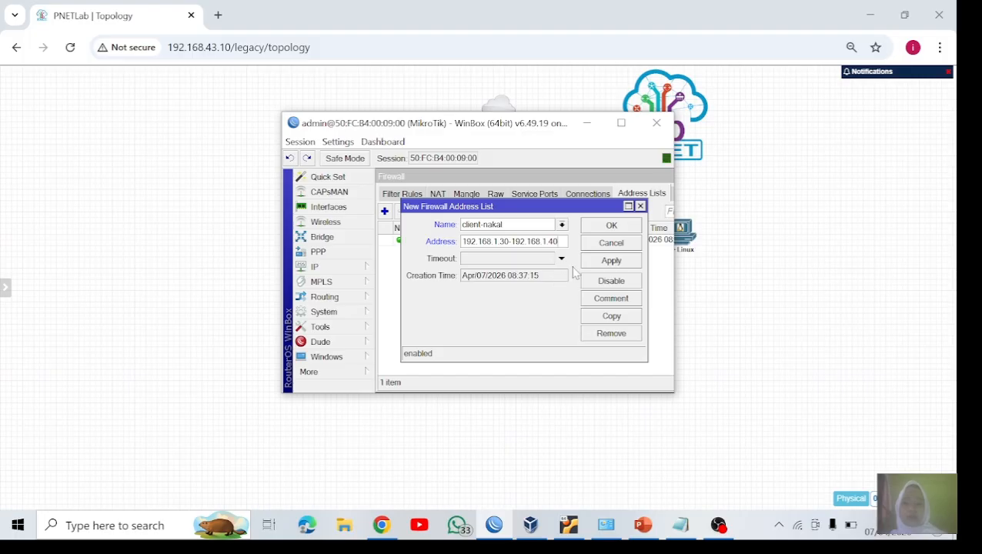
click(618, 262)
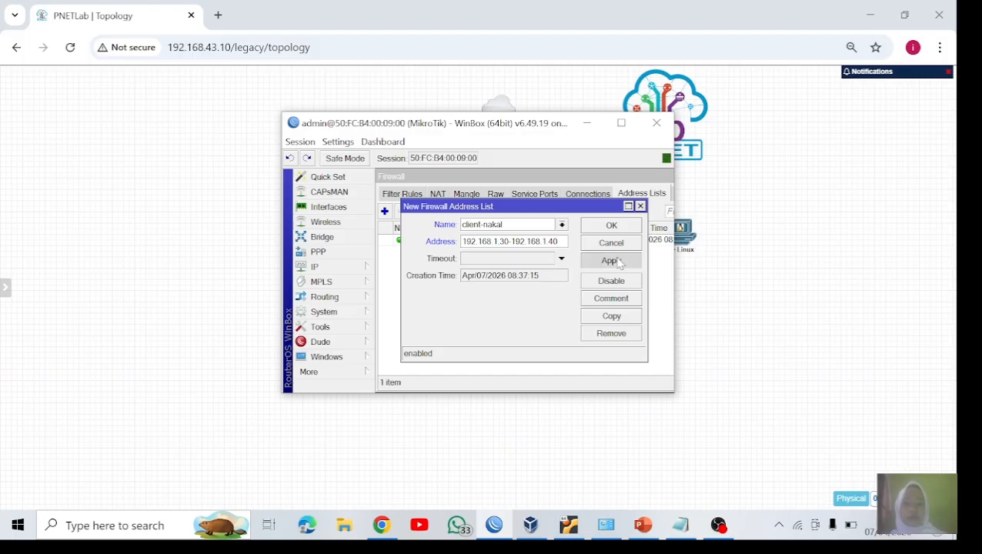
click(611, 224)
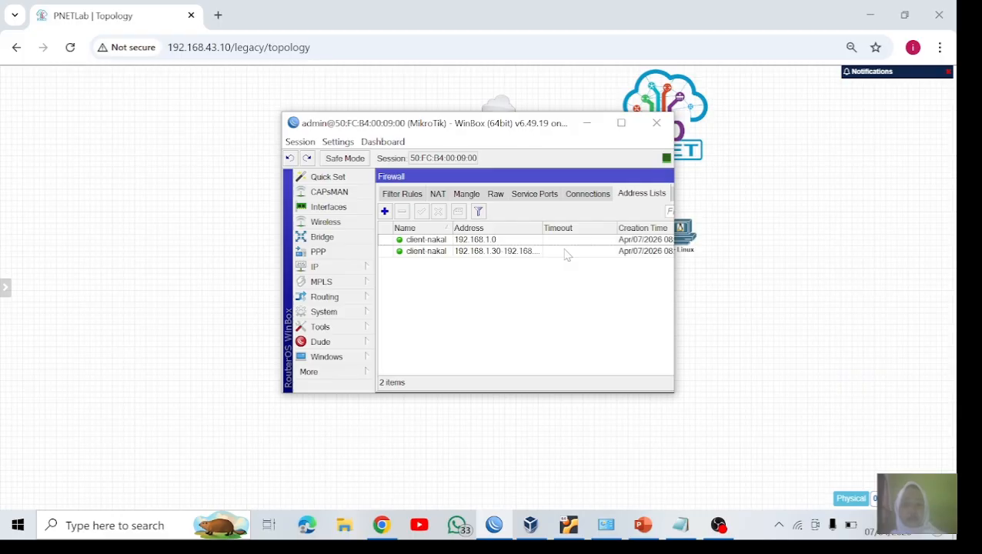
Step: Start a third firewall address list entry with the name client nakal, written with a space
click(385, 211)
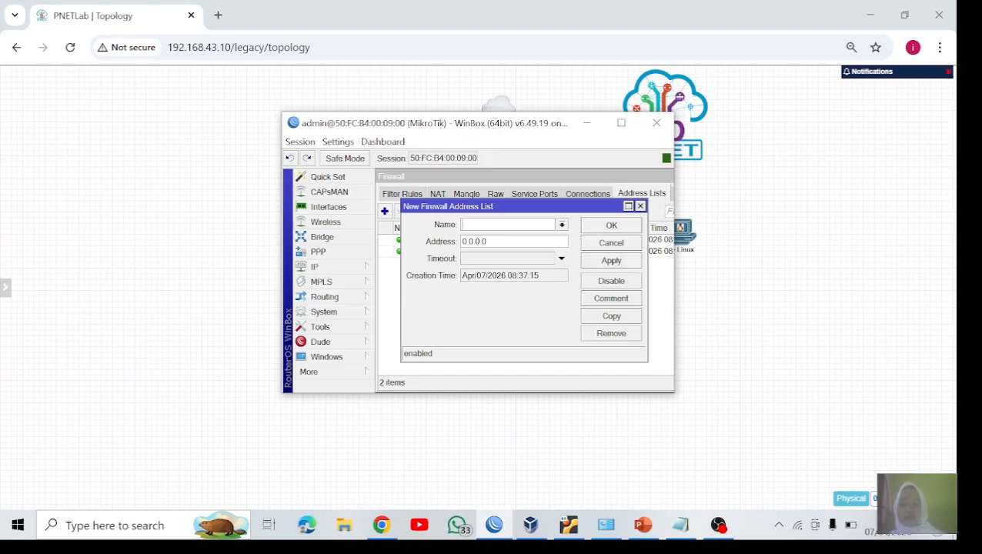
text(c)
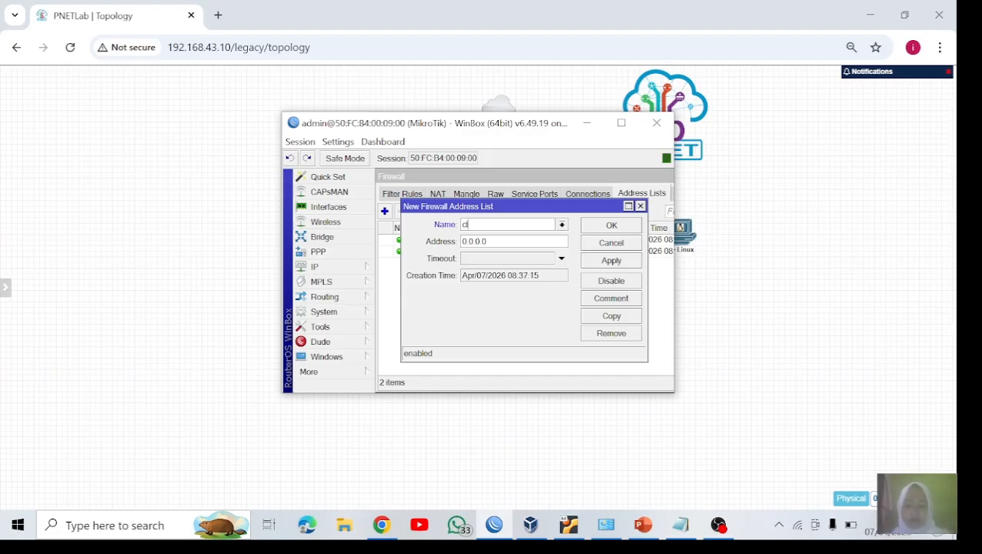
text(lient n)
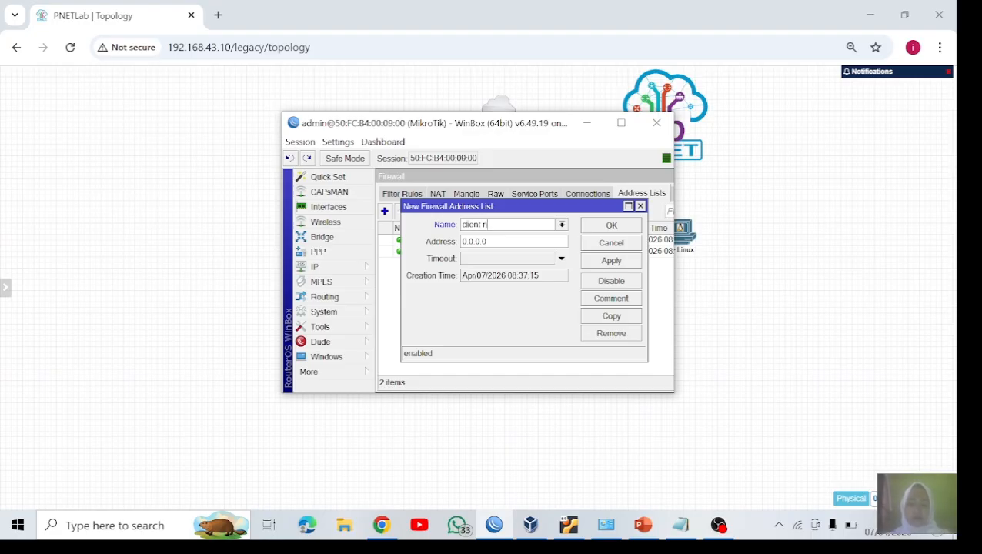
text(akal)
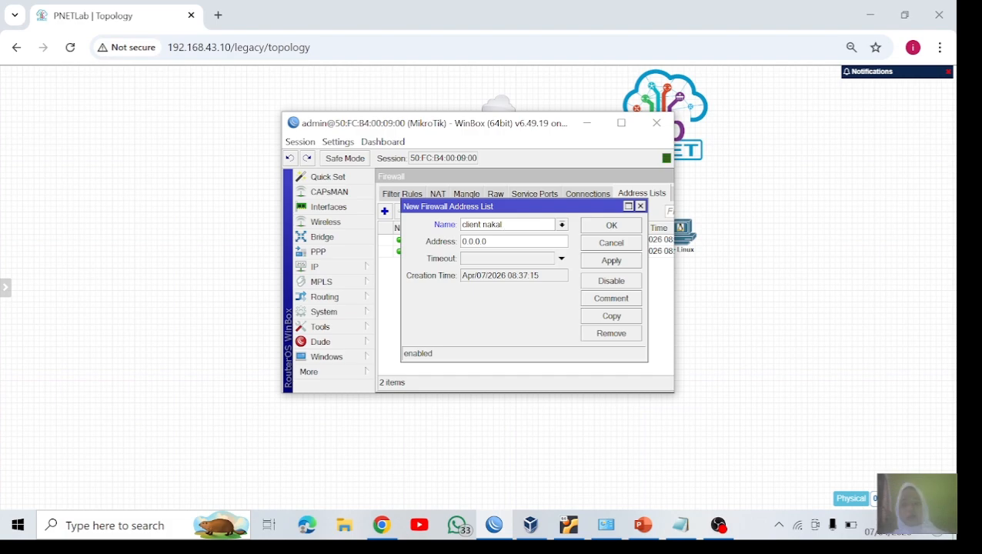
Step: Set the third entry's address to the subnet 192.168.2.0/24 and save it
click(495, 241)
key(BackSpace)
key(BackSpace)
key(BackSpace)
key(BackSpace)
key(BackSpace)
key(BackSpace)
key(BackSpace)
text(19)
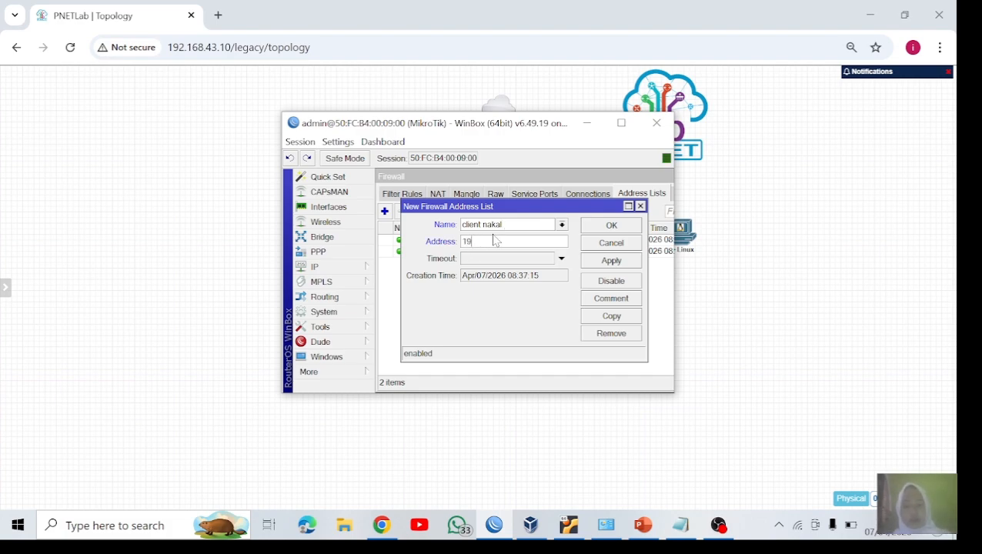
text(2.168)
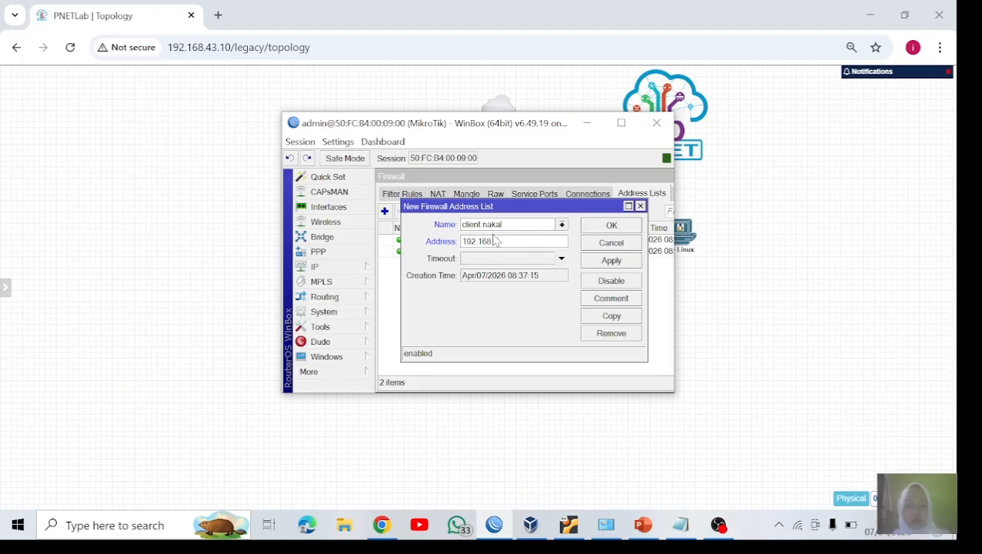
text(.2.0/24)
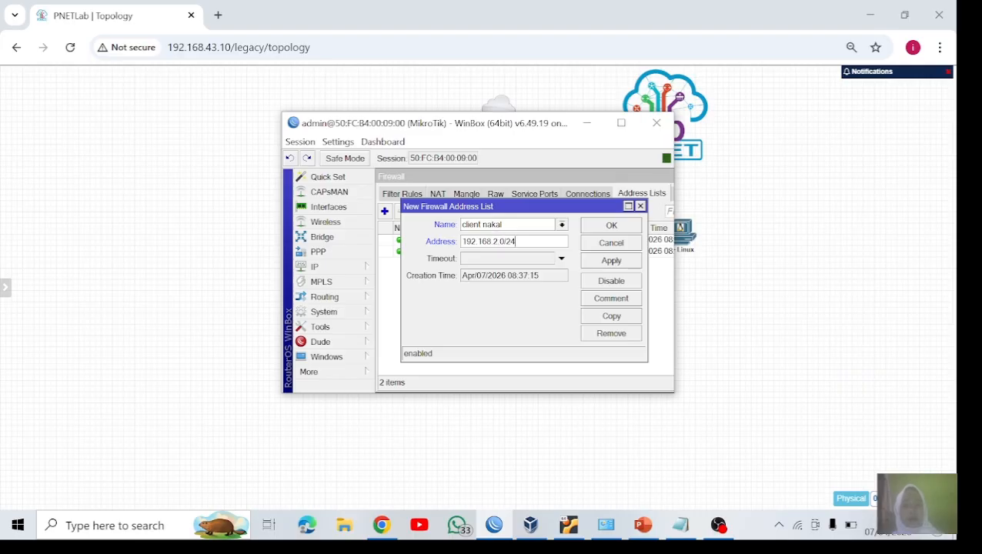
click(592, 260)
click(611, 225)
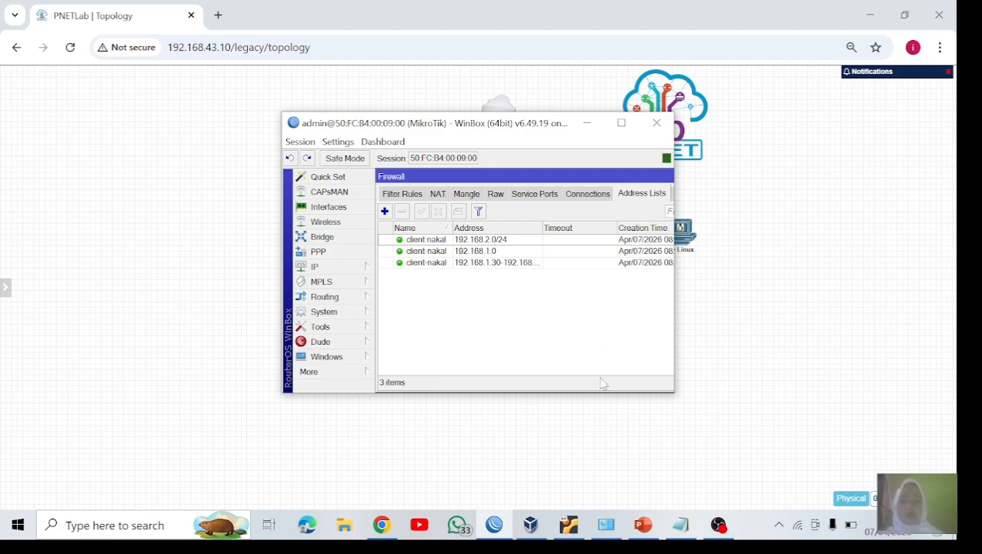
Step: Switch to the Firewall Address List presentation in PowerPoint and show slide 2 on the firewall address list
click(643, 524)
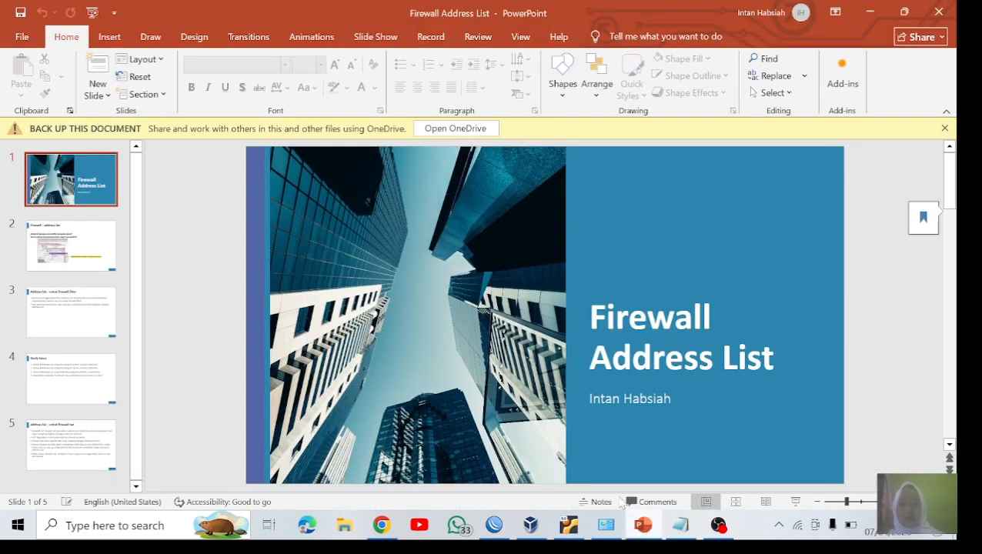
click(77, 257)
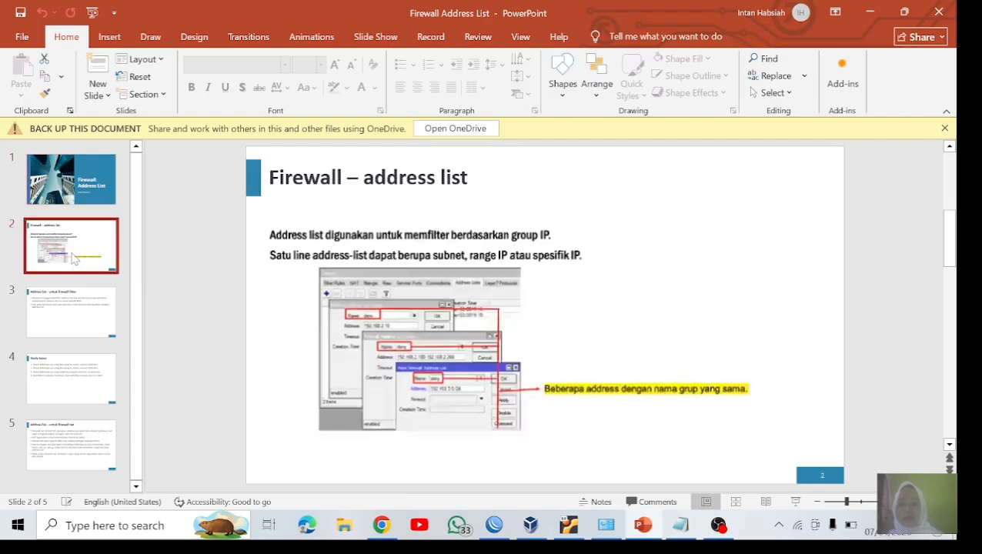
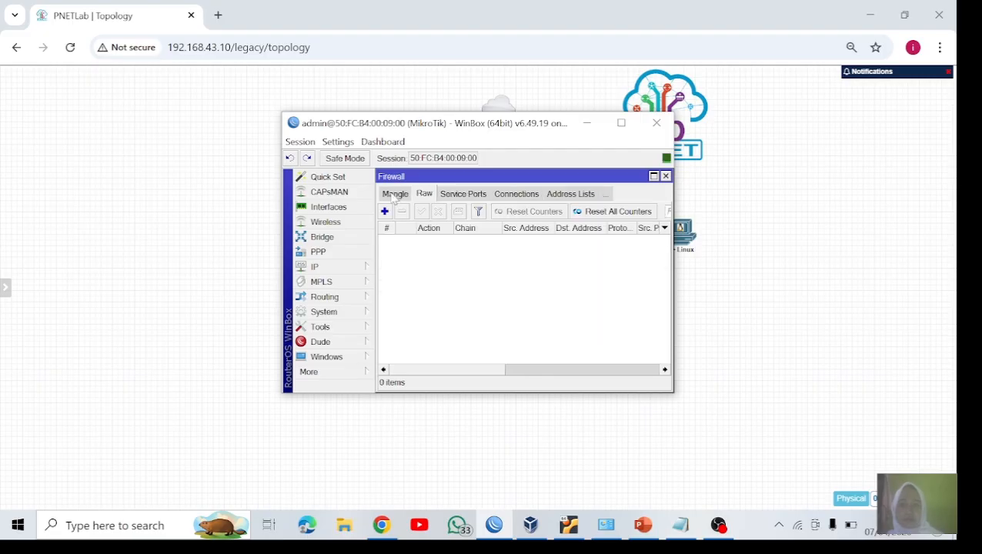
Step: Reopen the router's firewall window and display its filter rules
click(368, 192)
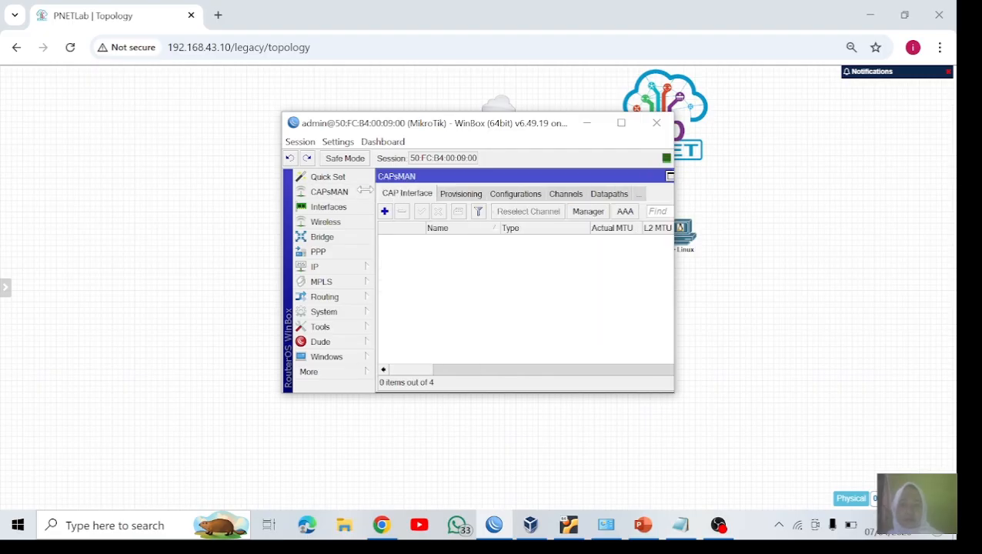
click(350, 264)
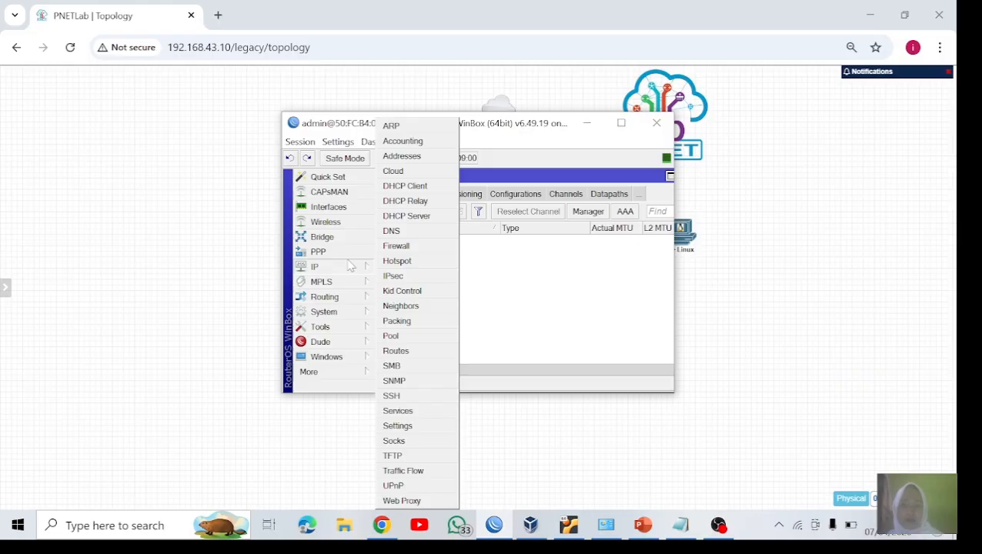
click(397, 246)
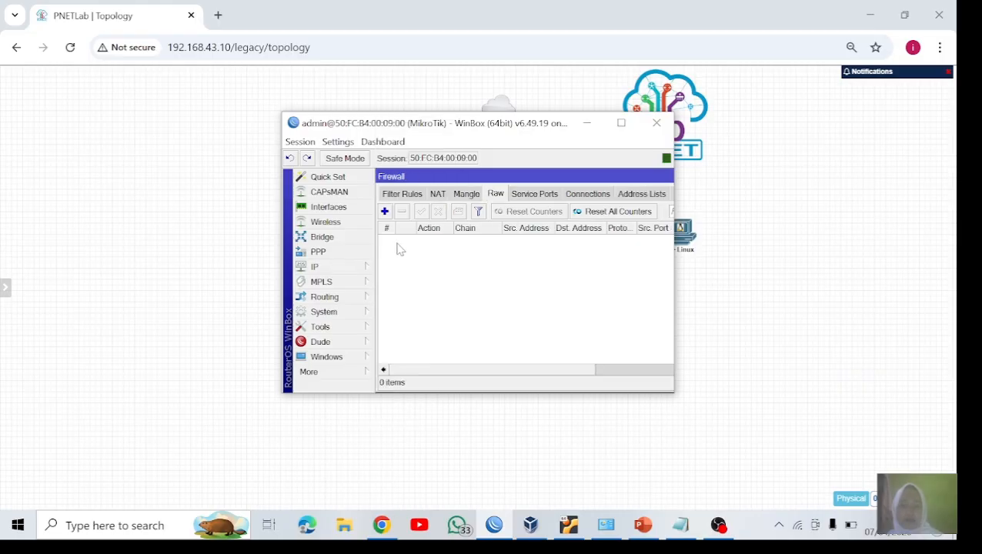
click(417, 194)
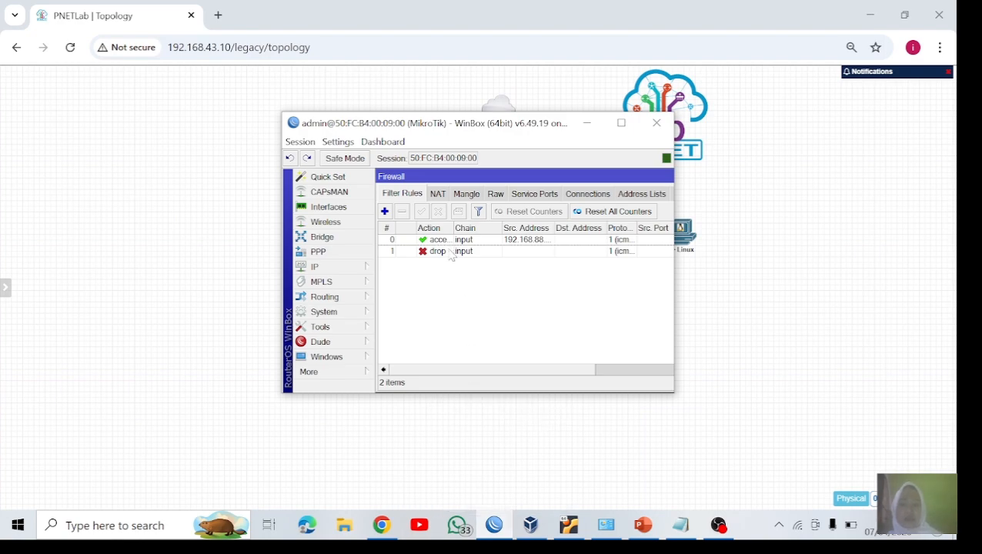
Step: Review the Study kasus slide in PowerPoint, and return to WinBox to widen the filter rules' Src. Address column
mouse_move(582, 543)
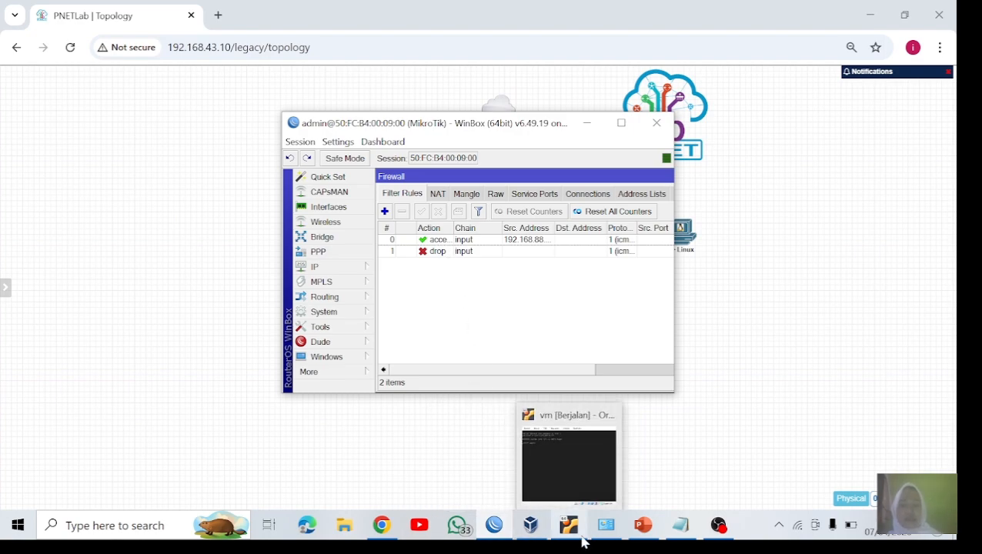
mouse_move(641, 526)
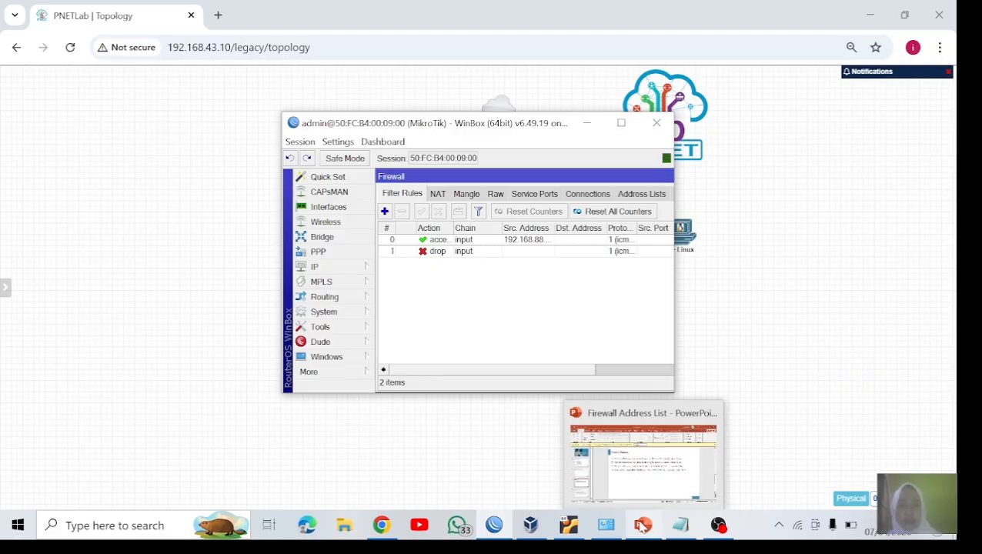
click(642, 526)
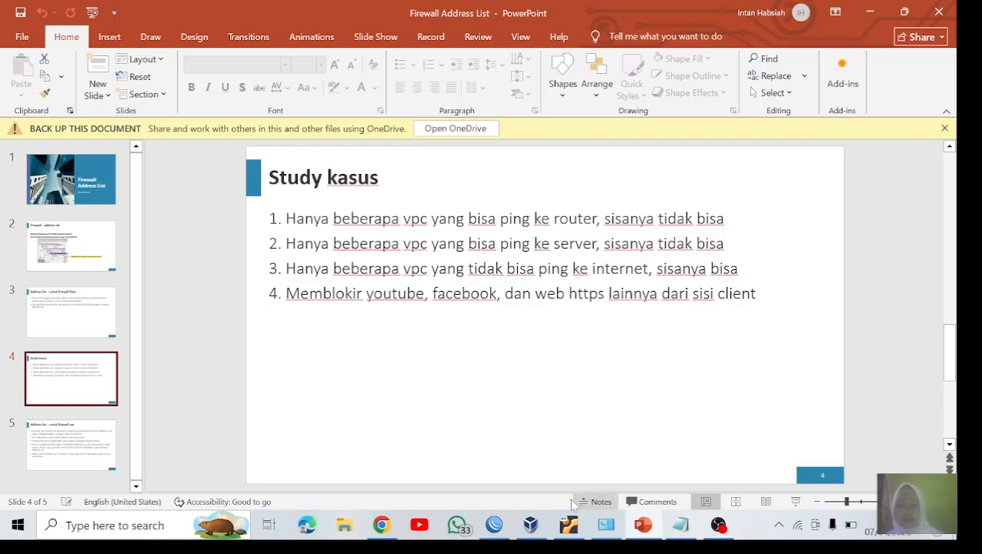
click(493, 524)
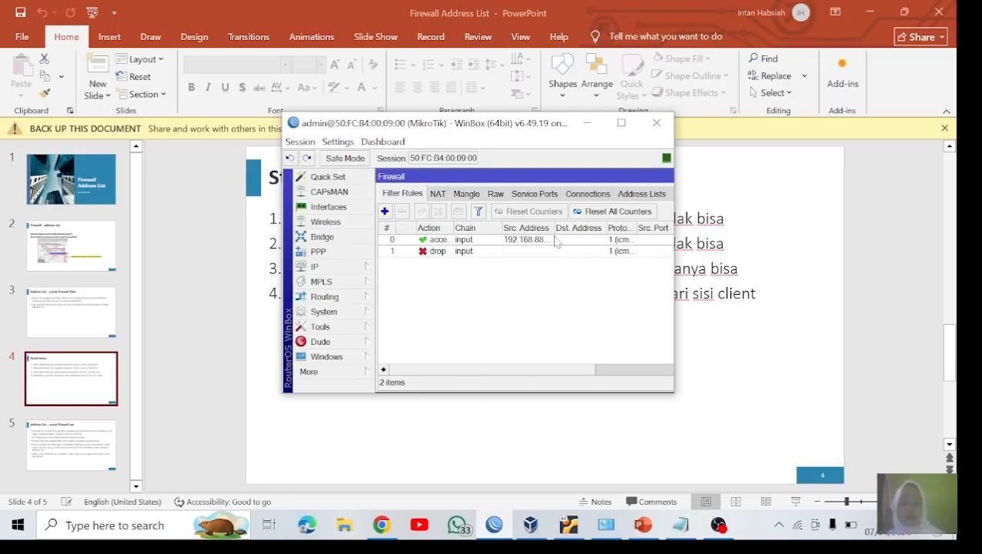
drag(553, 229, 581, 231)
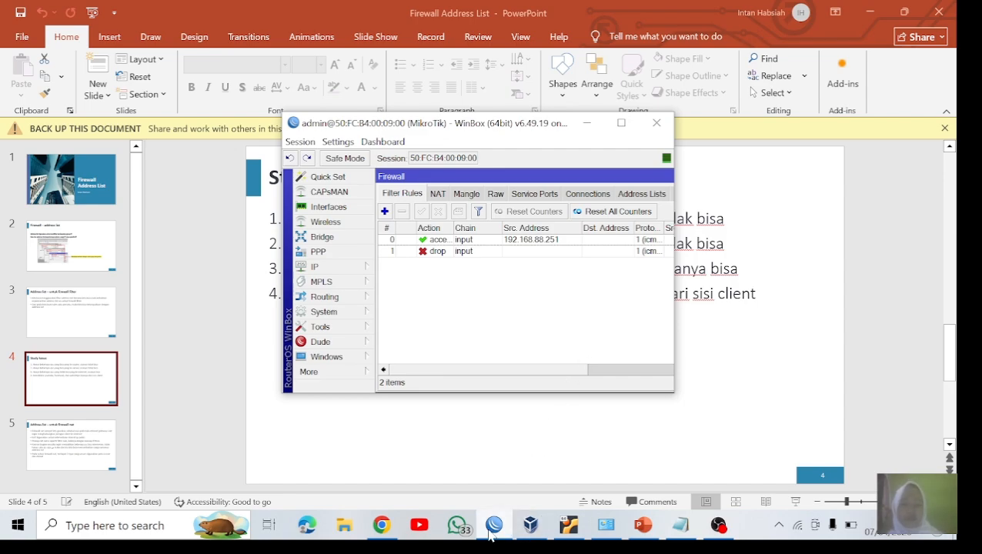
Step: Switch to the PNETLab topology in Chrome and check the VPC clients against the IP address plan in Notepad
click(382, 524)
mouse_move(446, 333)
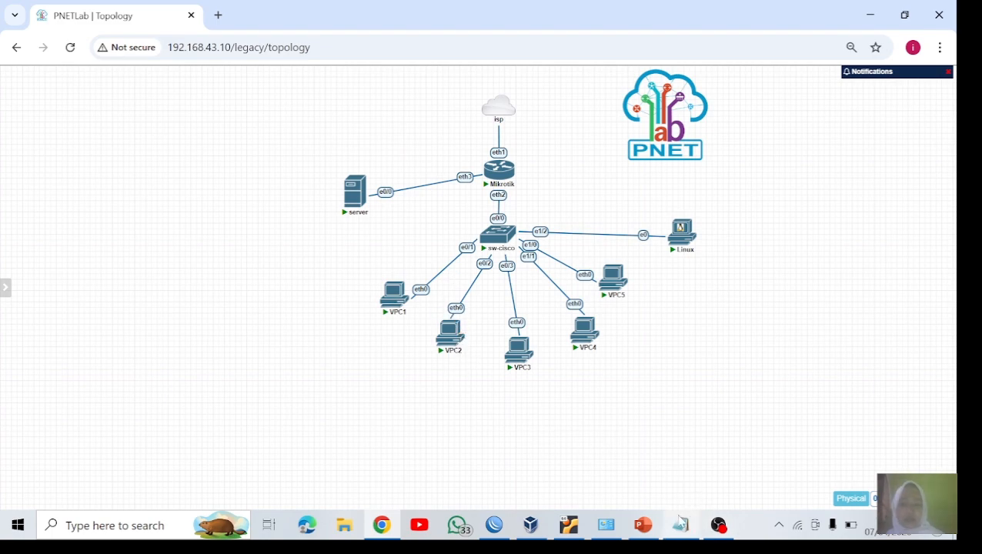
click(680, 525)
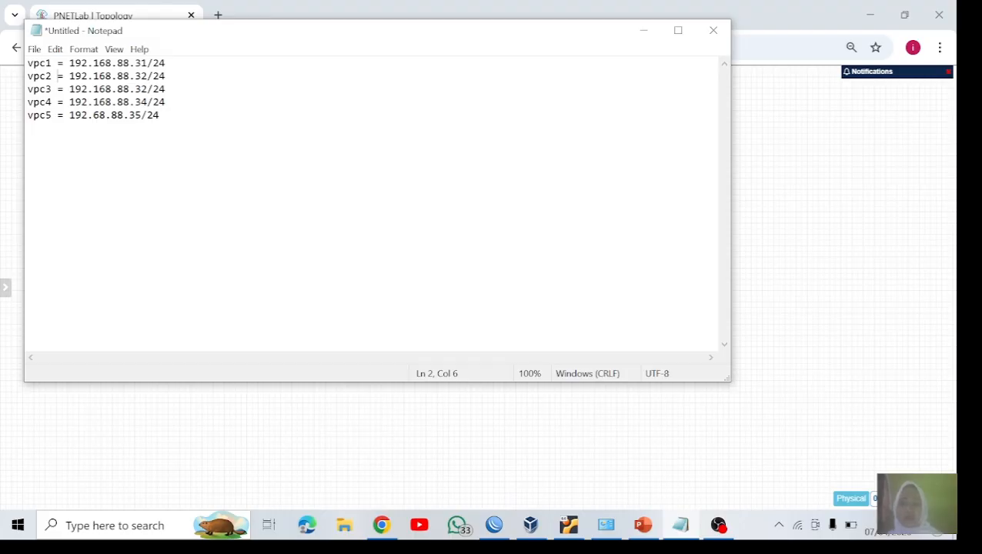
click(382, 526)
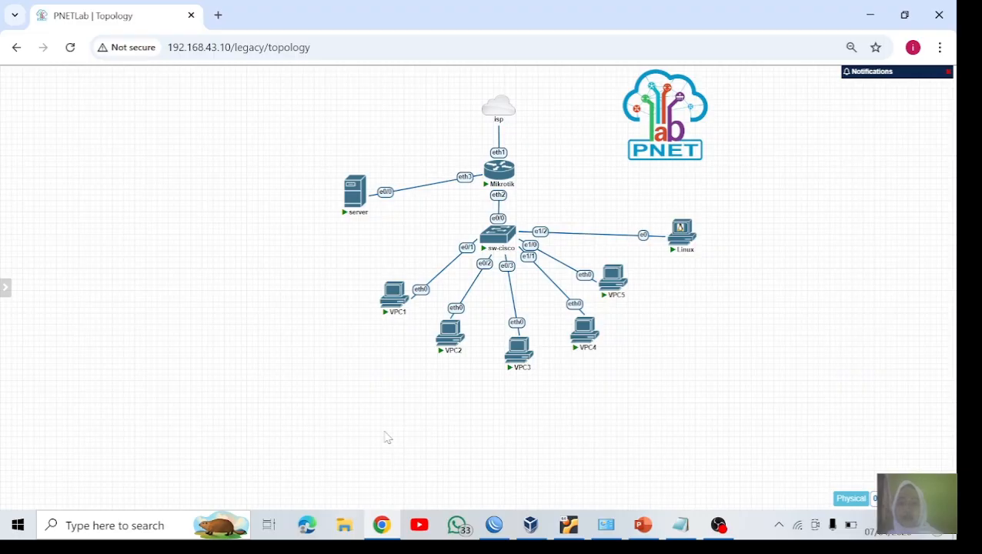
Step: Switch to WinBox and inspect the router's DHCP server list
click(493, 525)
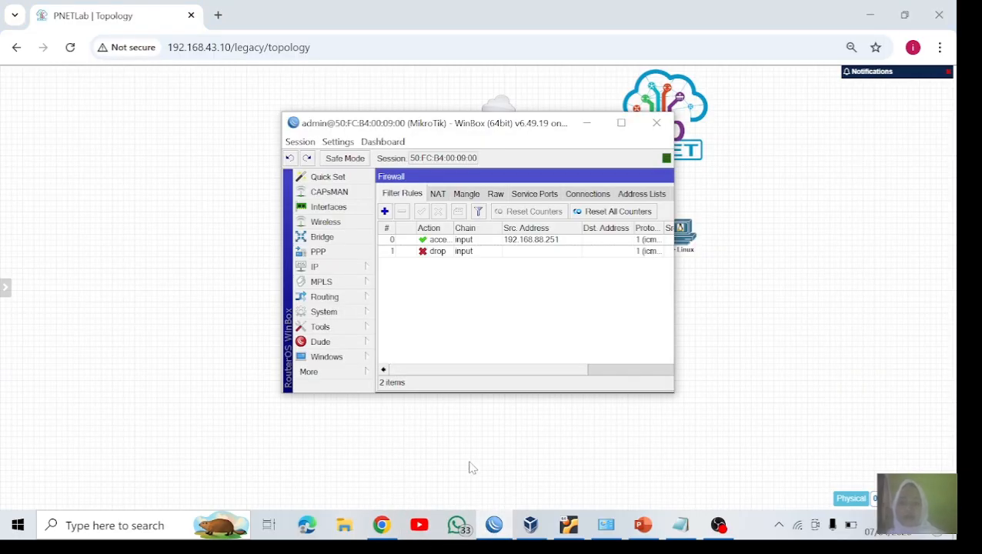
click(348, 267)
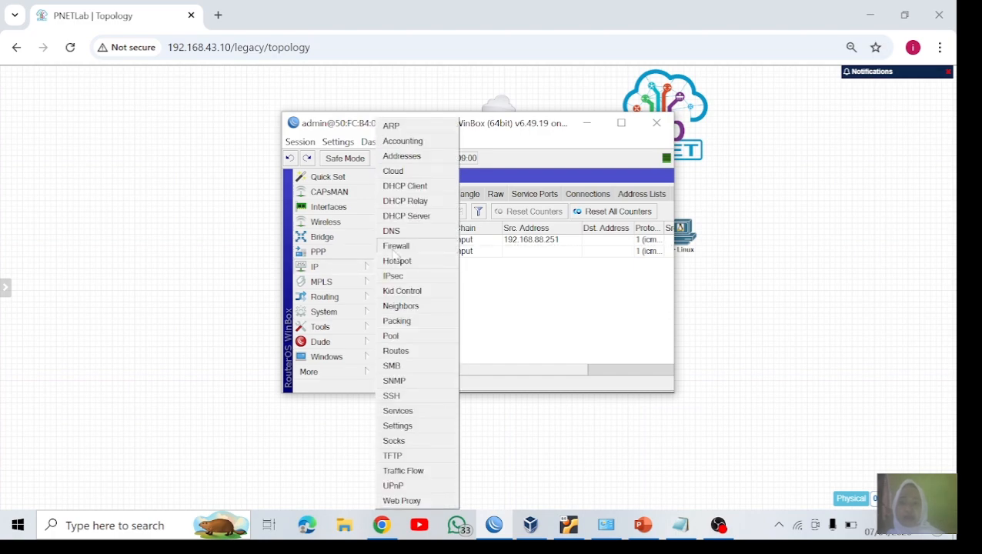
click(413, 216)
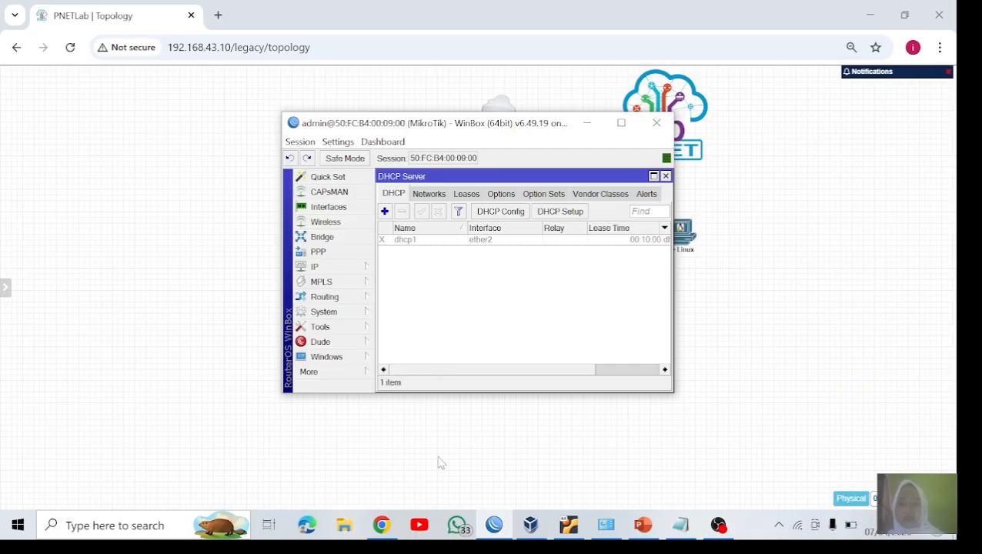
Step: Switch to the PNETLab topology and open VPC1's console in an in-browser terminal window
click(386, 530)
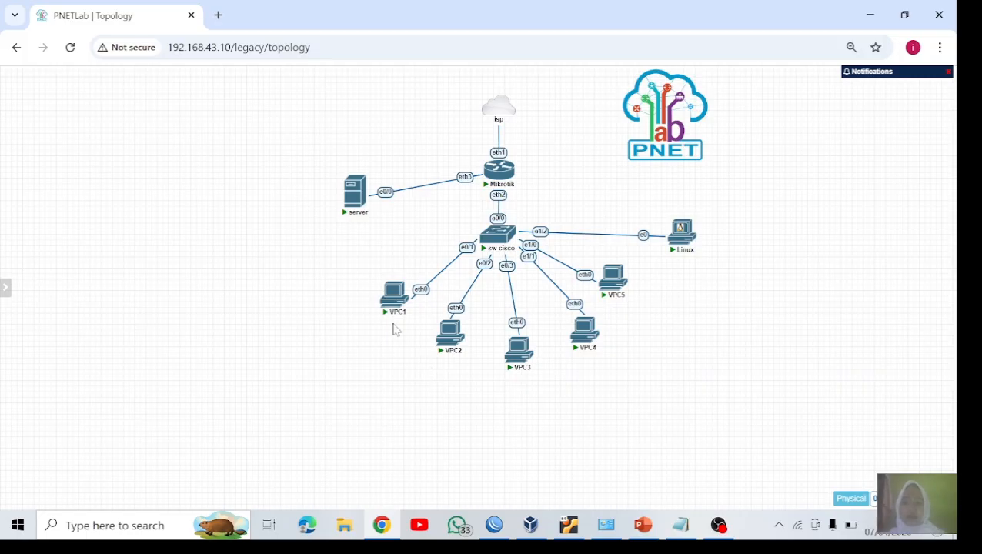
click(392, 294)
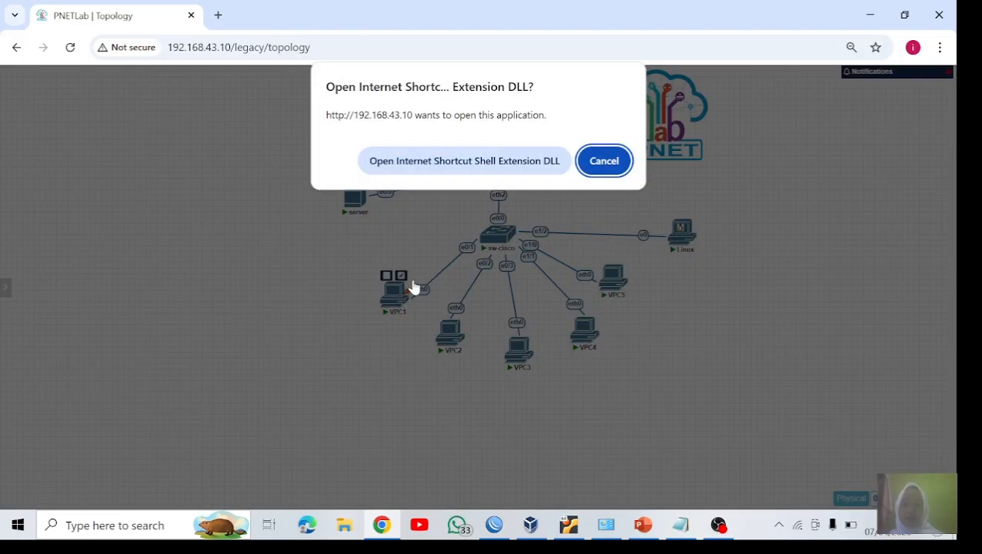
click(461, 157)
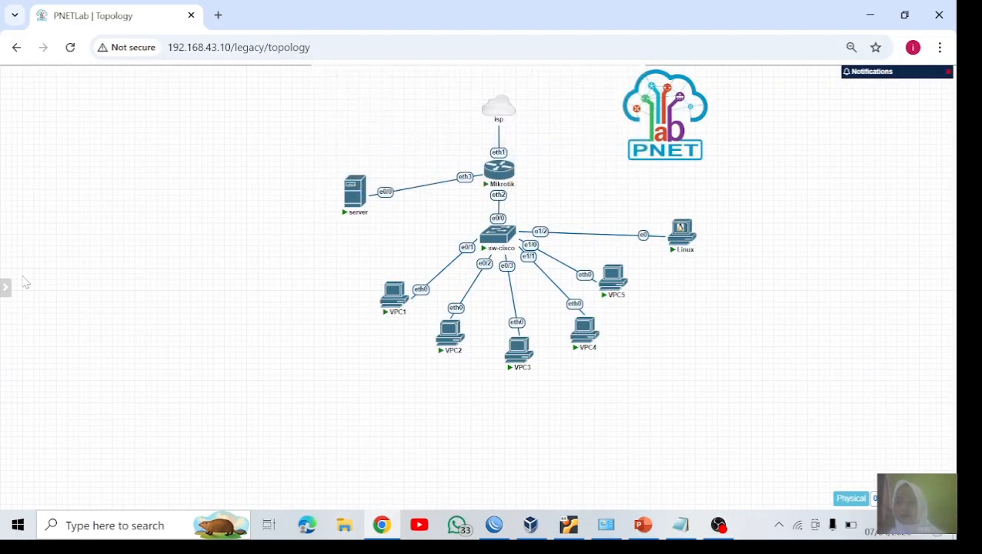
mouse_move(15, 289)
click(31, 325)
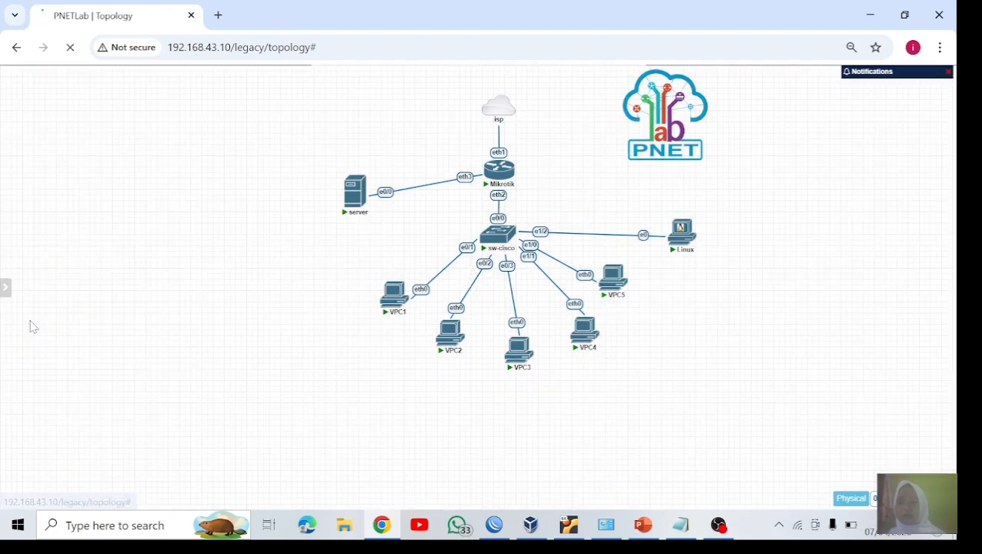
click(394, 291)
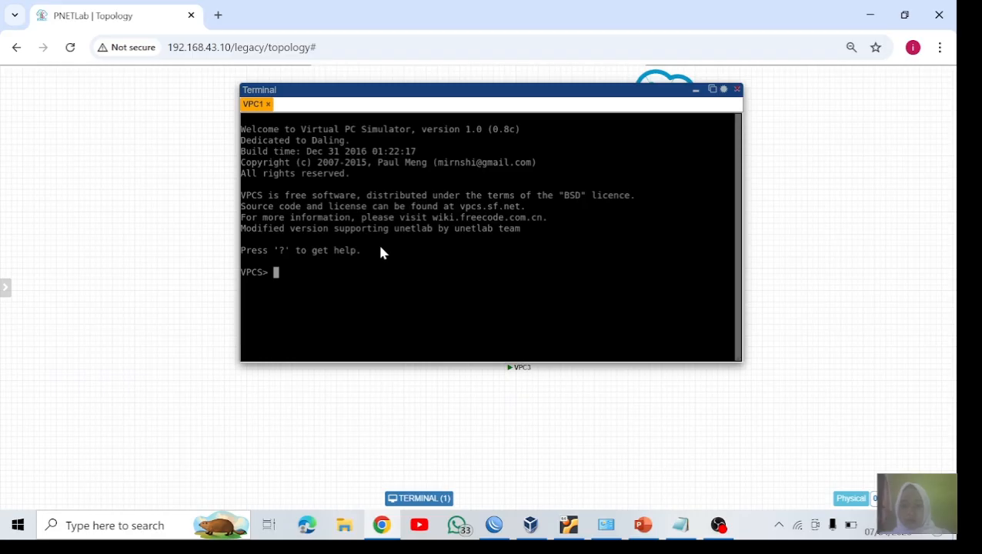
Step: Assign VPC1 the IP address 192.168.88.31/24 with 192.168.88.1/24 entered as the gateway
text(ip 1)
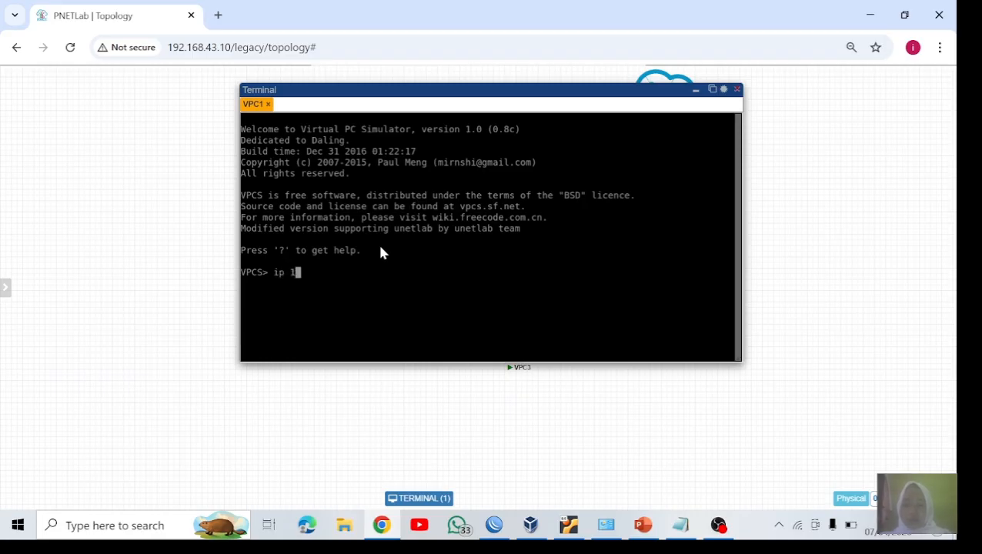
text(92.168.88.)
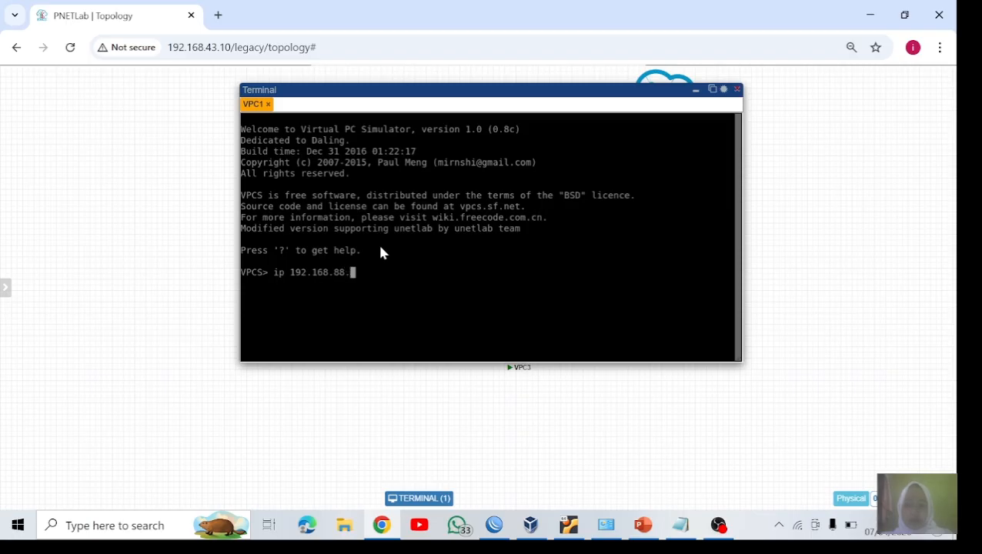
text(31/24 192.168.8)
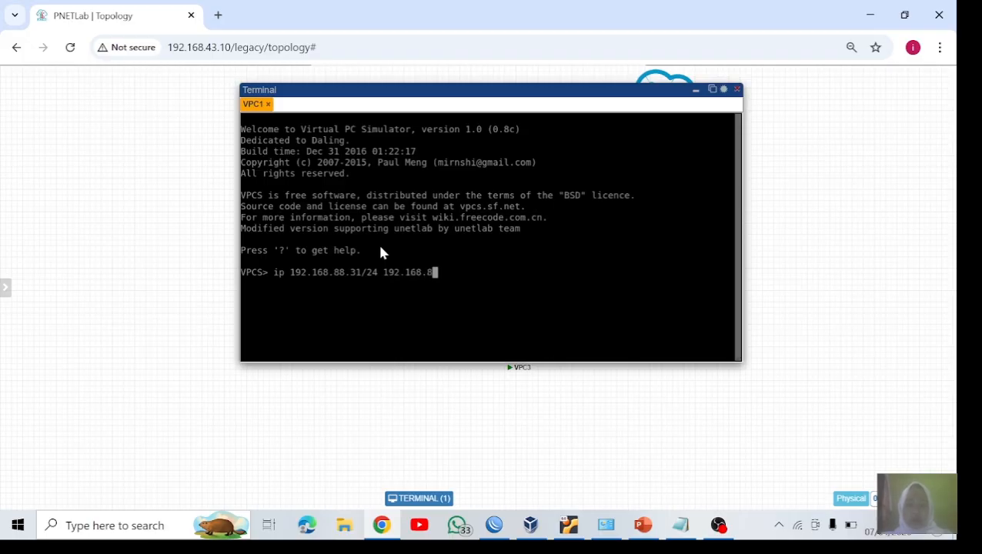
text(8.1/24)
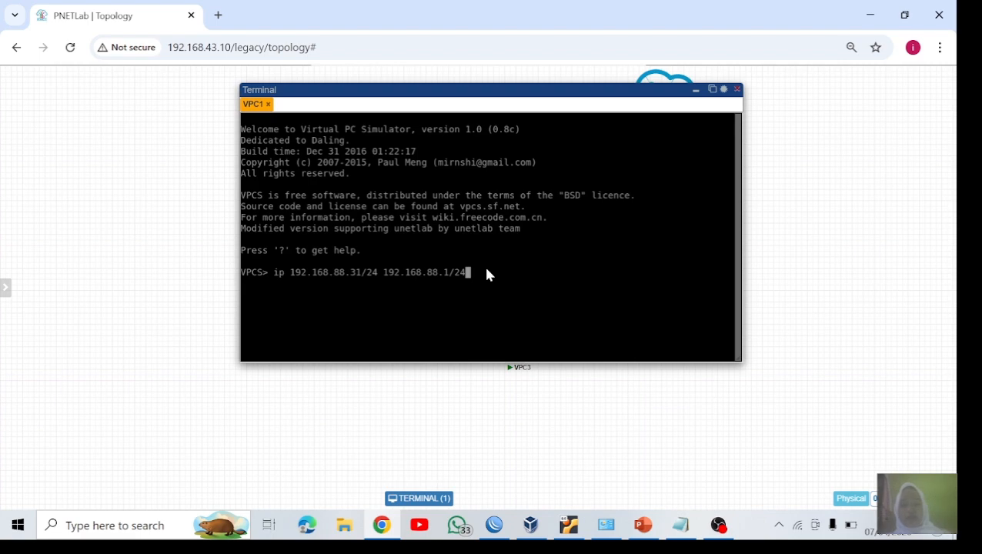
key(Return)
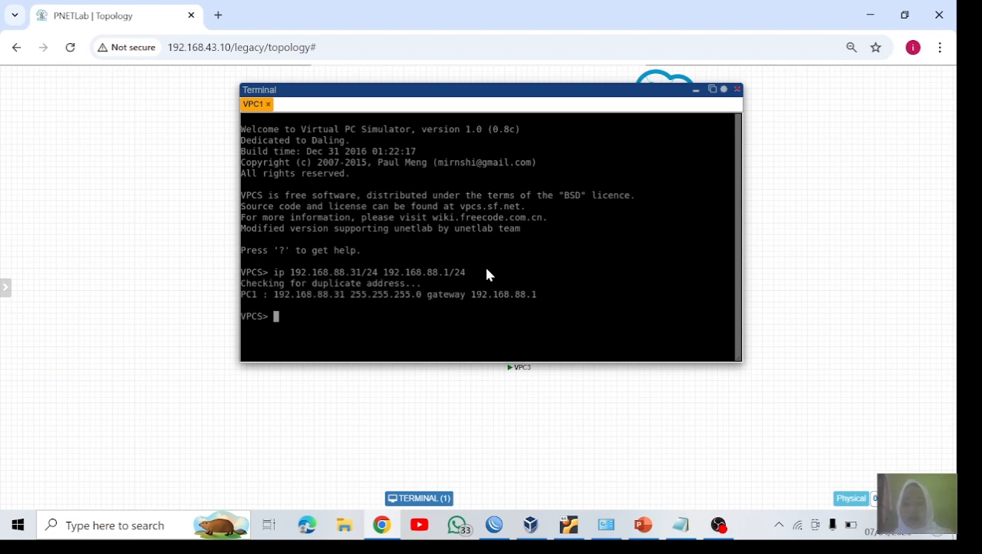
Step: Set VPC1's DNS server to 8.8.8.8
text(ip dns 8.8.8.8)
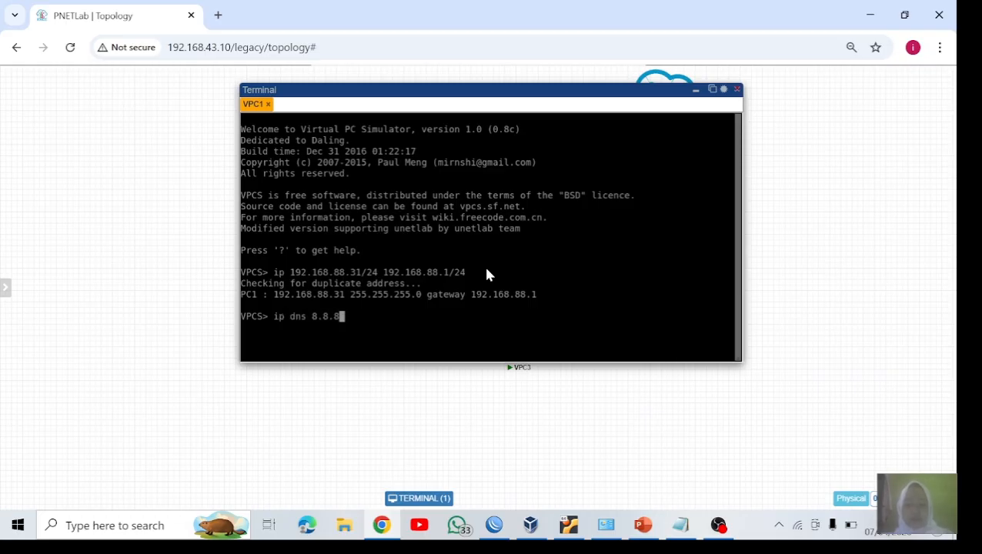
key(Return)
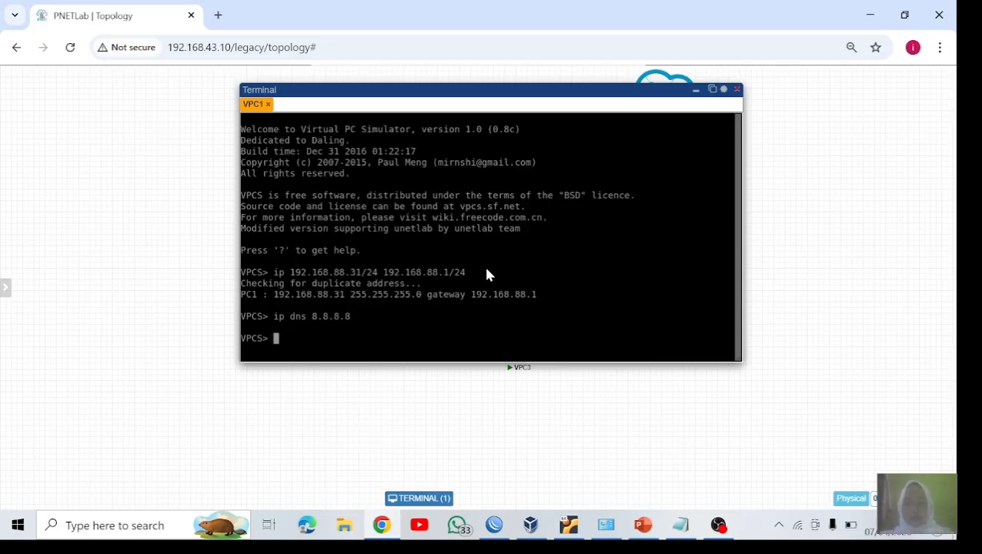
Step: Display VPC1's IP configuration with show ip to check the settings
text(show ip)
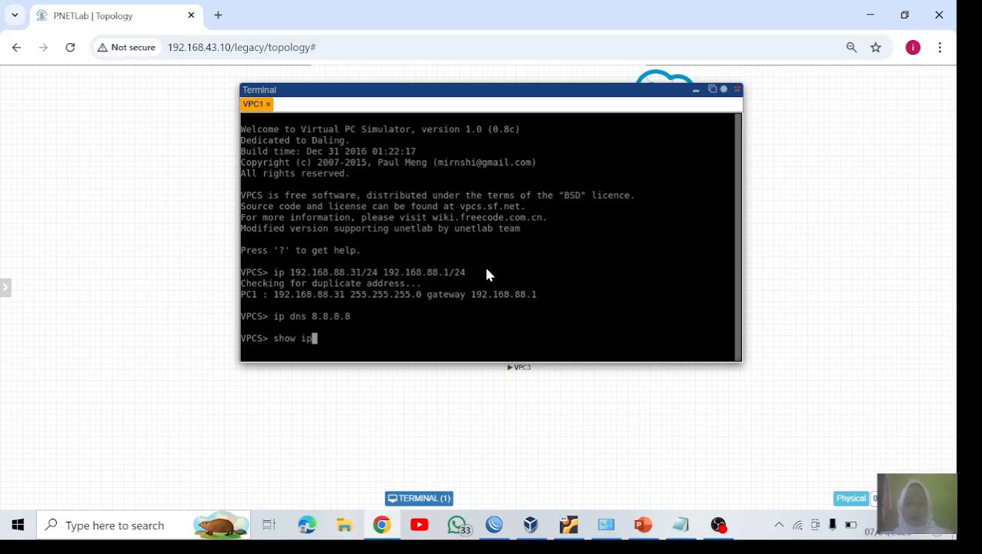
key(Return)
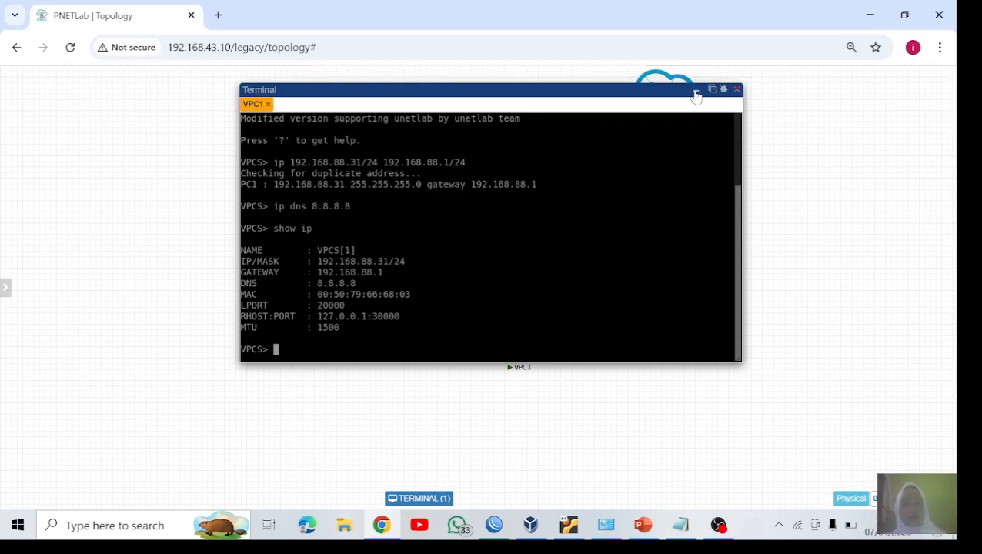
Step: Open the console terminals of VPC2, VPC3, VPC4 and VPC5 from the topology, minimizing the terminal window between nodes
click(696, 91)
click(439, 331)
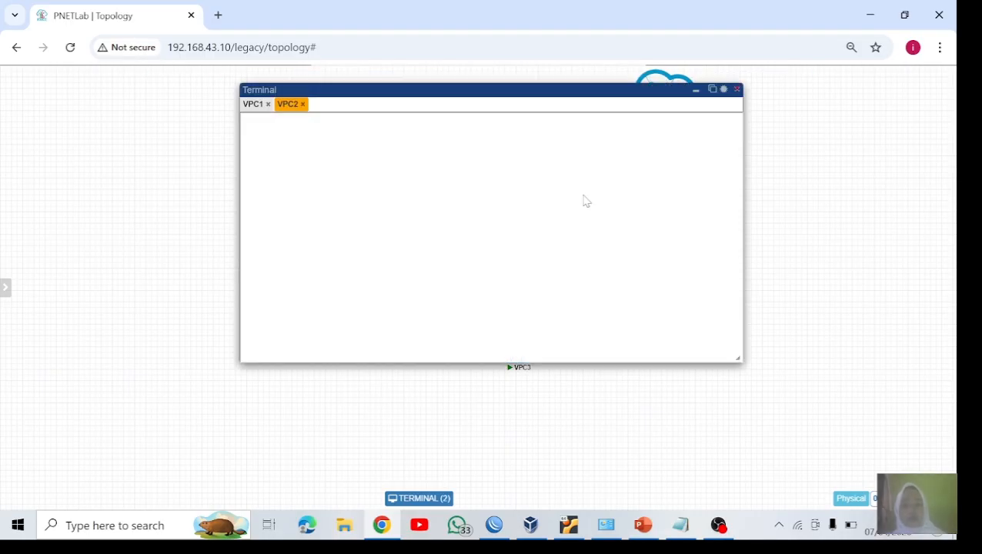
click(694, 89)
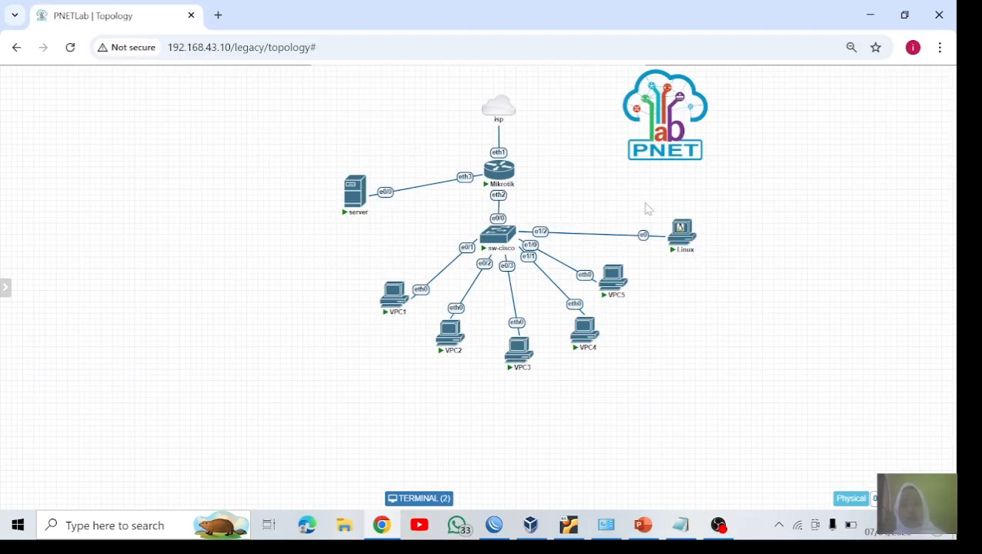
click(519, 354)
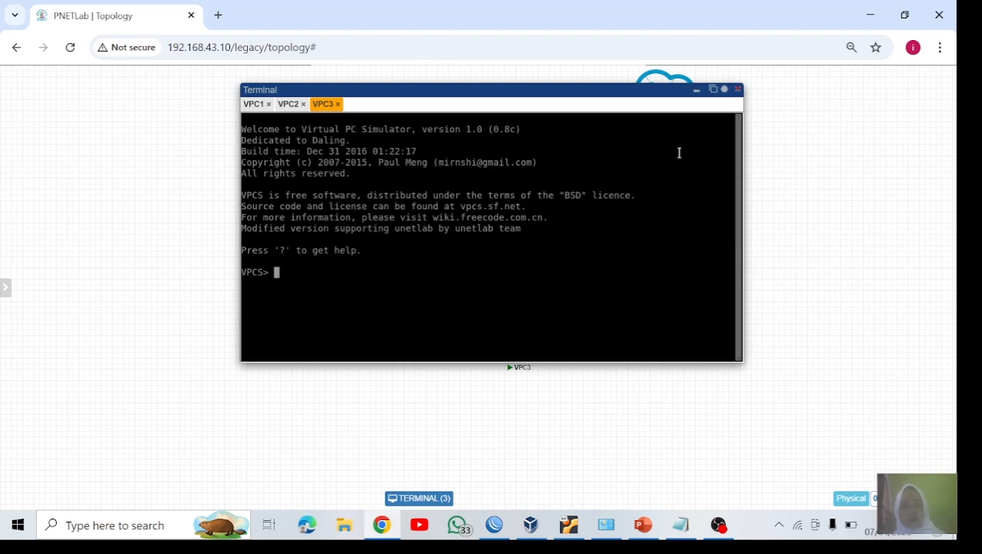
click(696, 89)
click(585, 329)
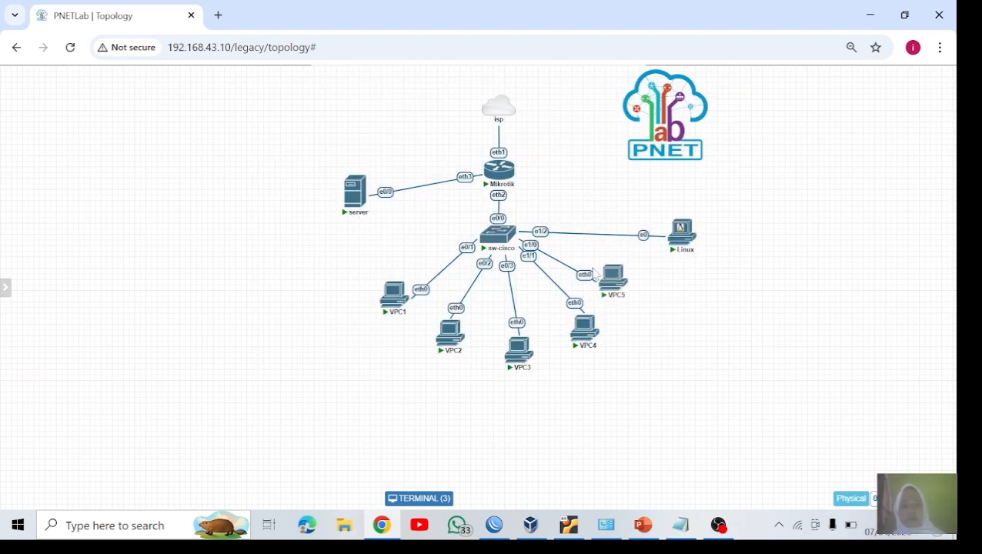
click(695, 91)
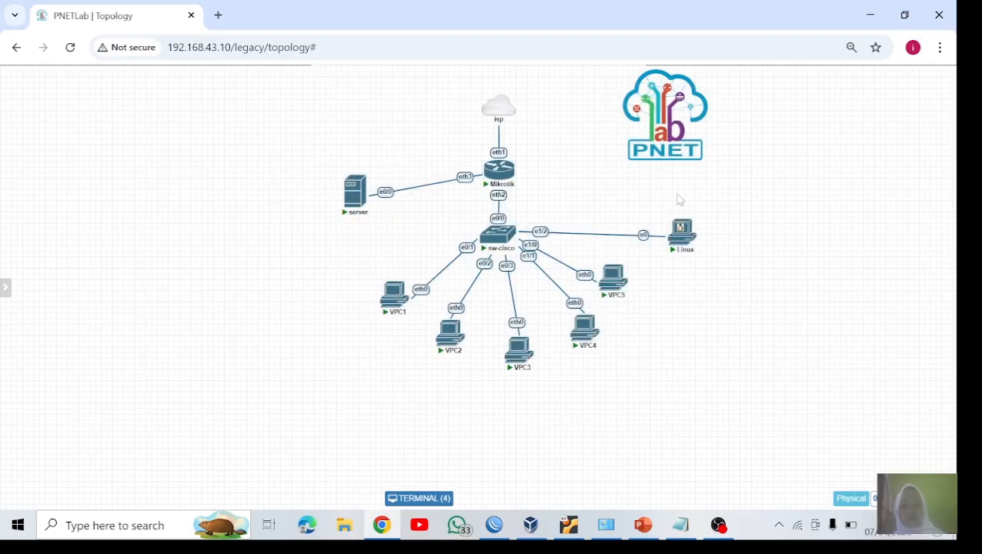
click(612, 283)
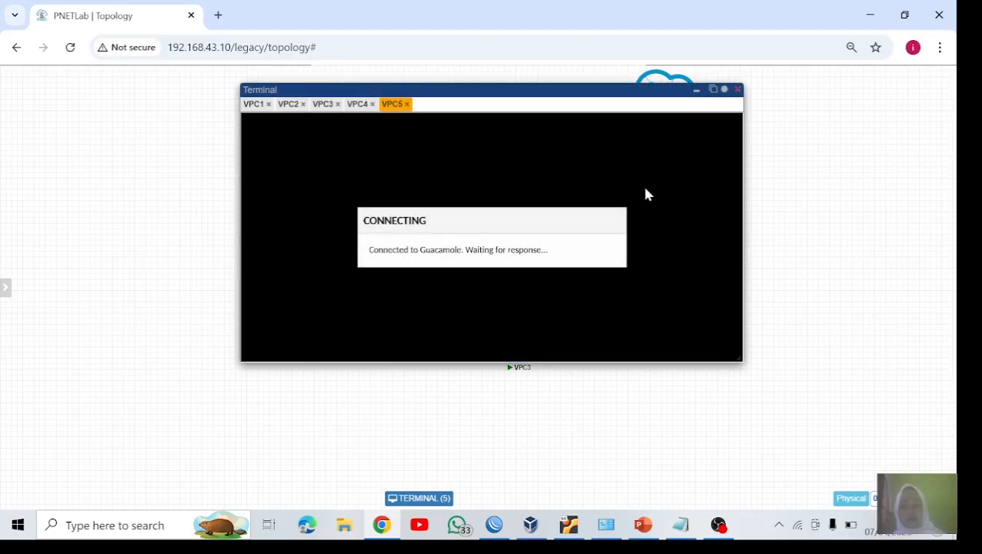
Step: Assign VPC2 the IP address 192.168.88.32/24 with 192.168.88.1/24 entered as the gateway
click(696, 92)
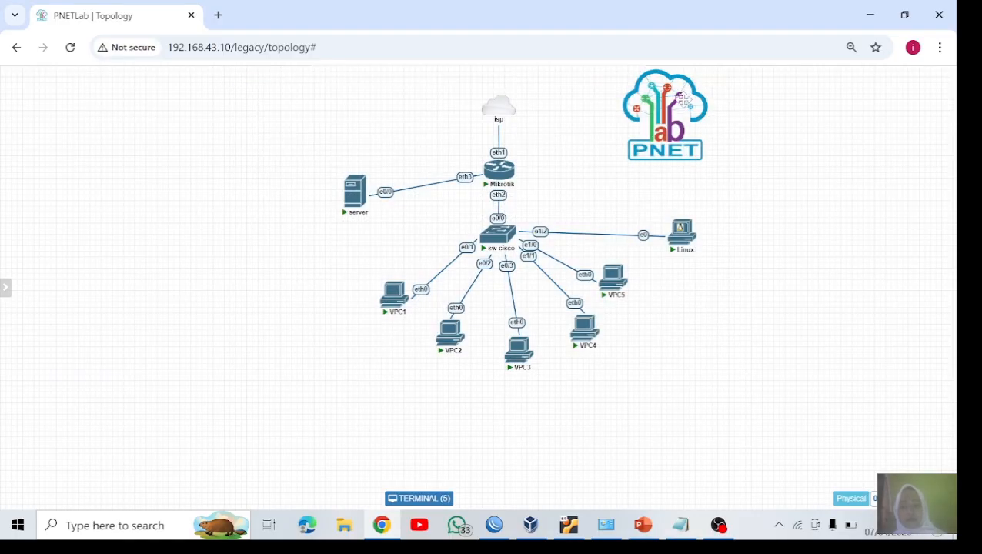
click(455, 328)
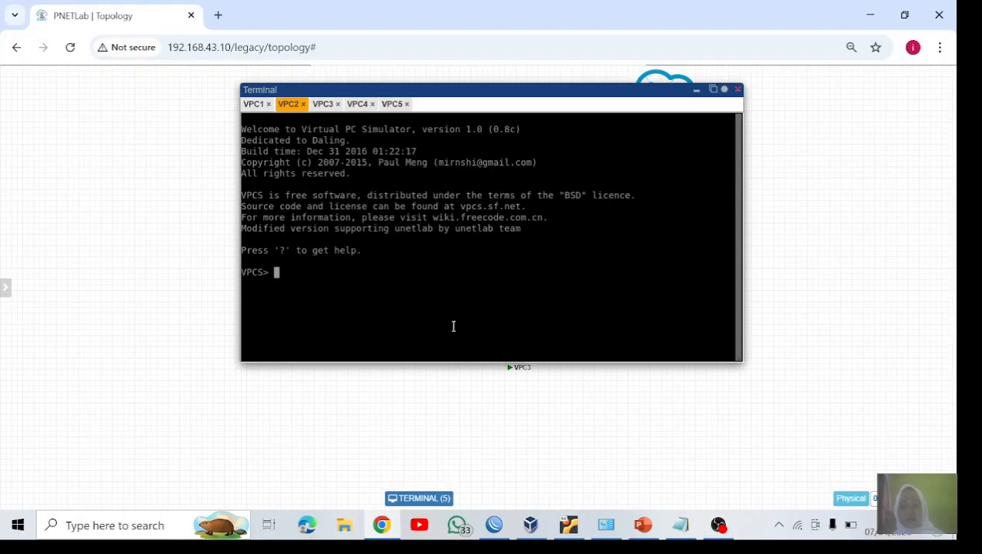
text(ip )
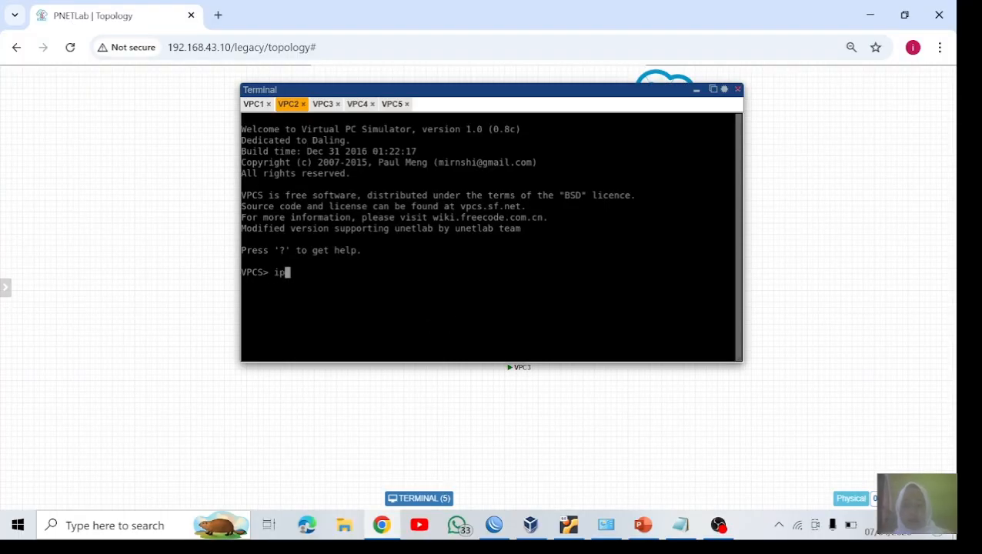
text(192.168)
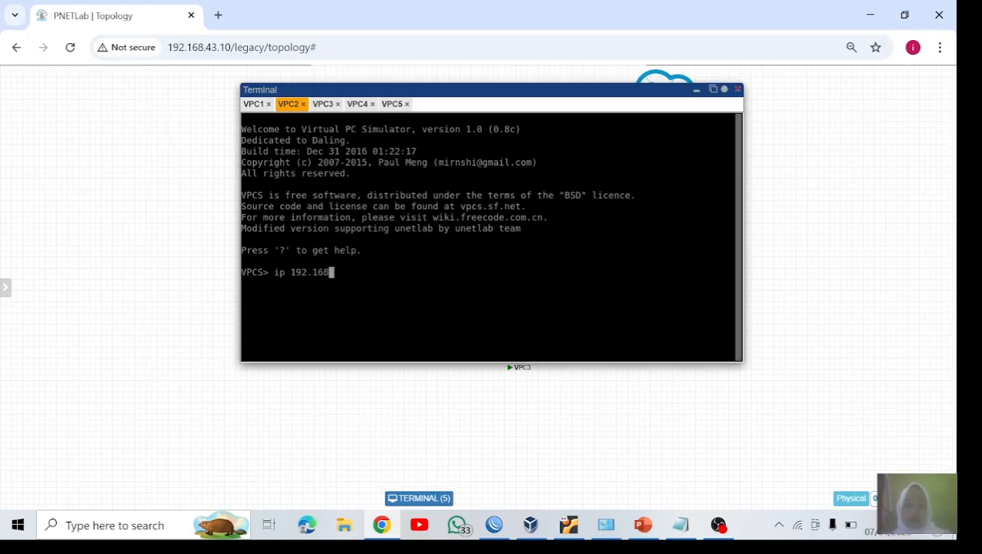
text(.88.)
text(32/24 )
text(192.16)
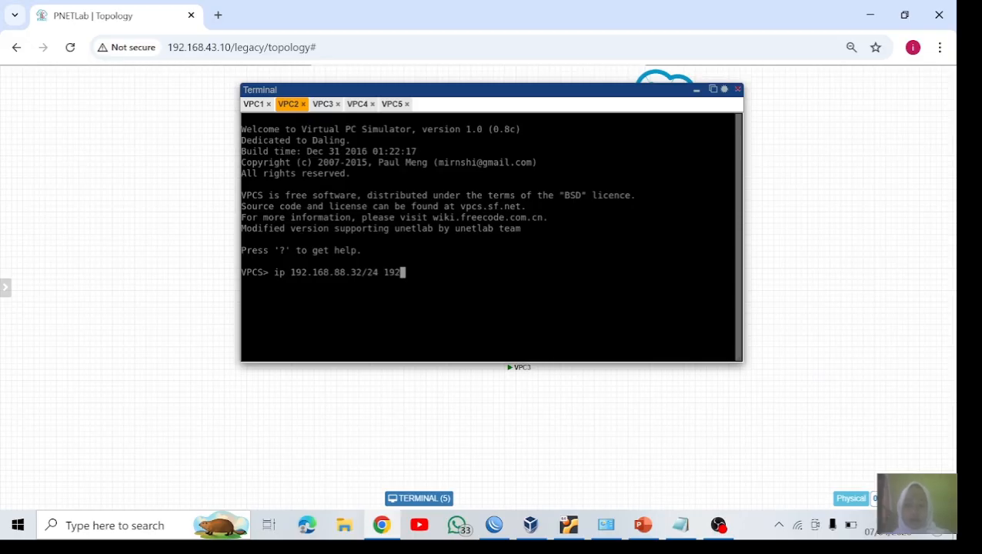
text(8.88.1/24)
key(Return)
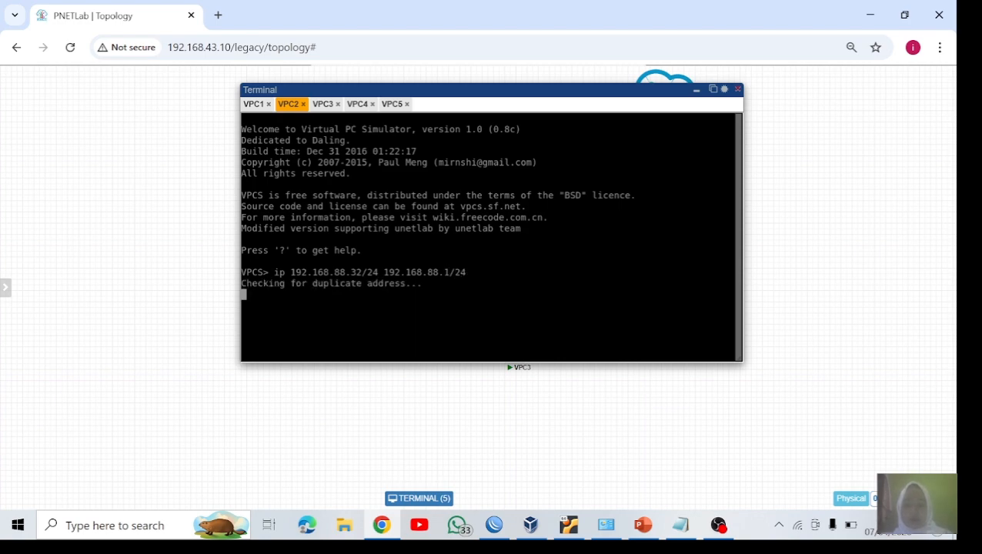
Step: Set VPC2's DNS server to 8.8.8.8
text(ip d)
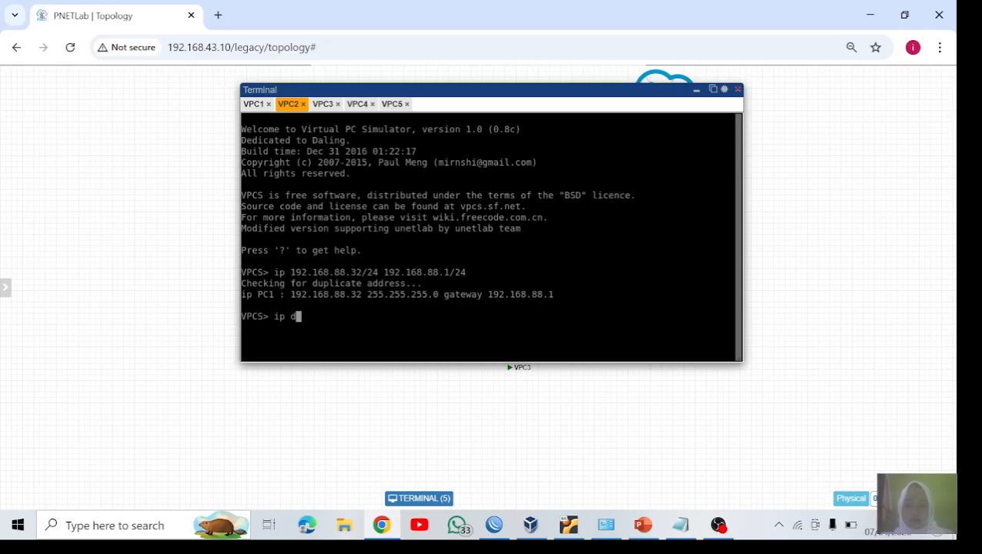
text(ns 8.8.8.8)
key(Return)
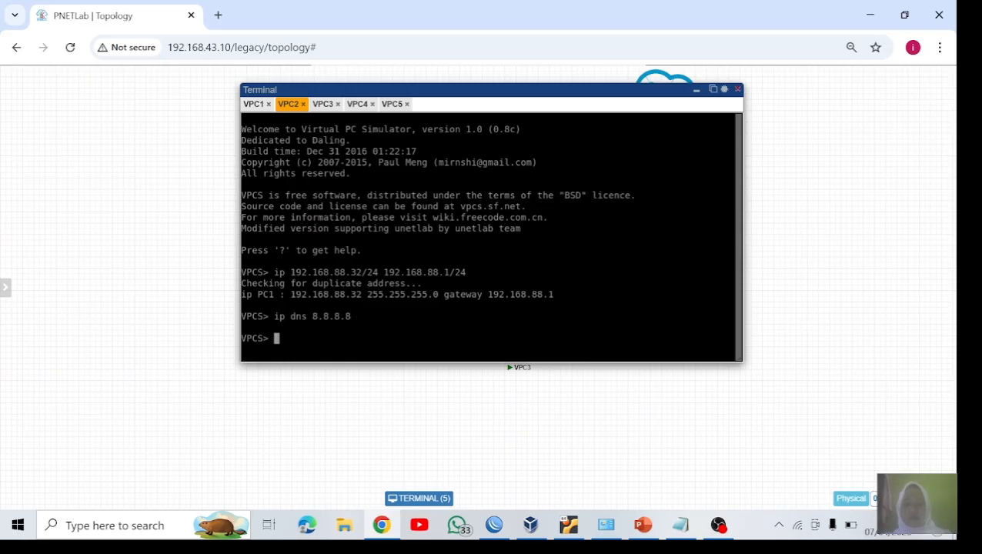
Step: Assign VPC3 the IP address 192.168.88.33/24 with 192.168.88.1/24 entered as the gateway
click(322, 108)
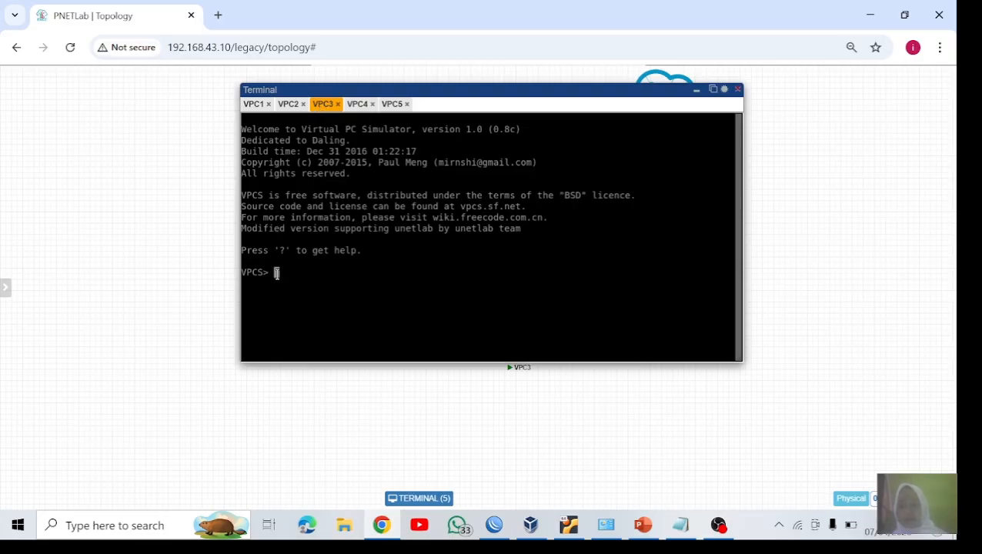
text(ip)
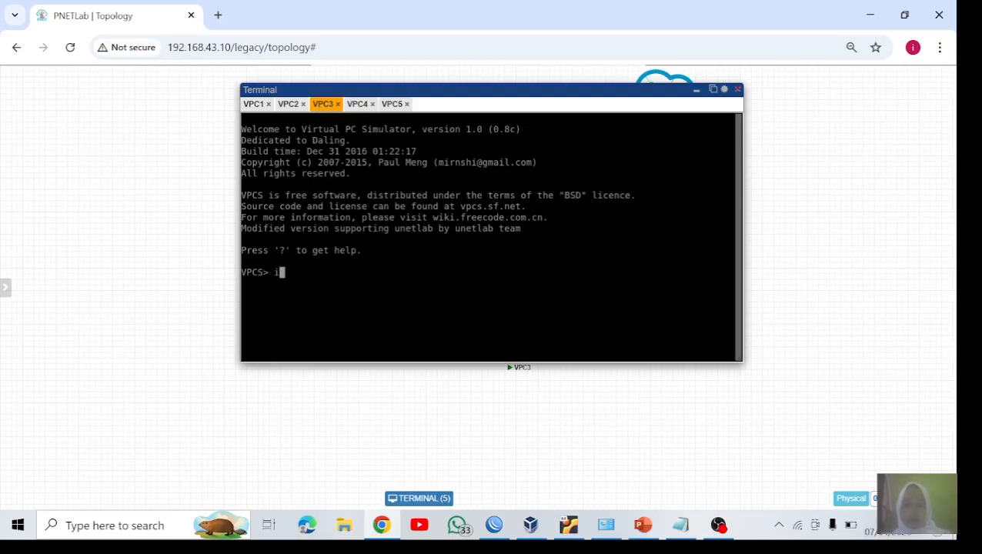
text( 192.168)
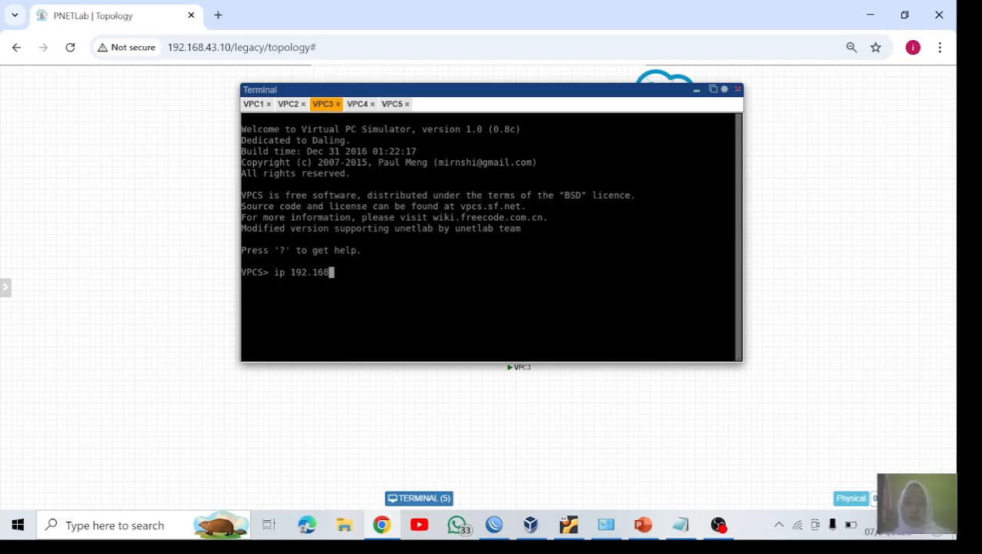
text(.88.33/24)
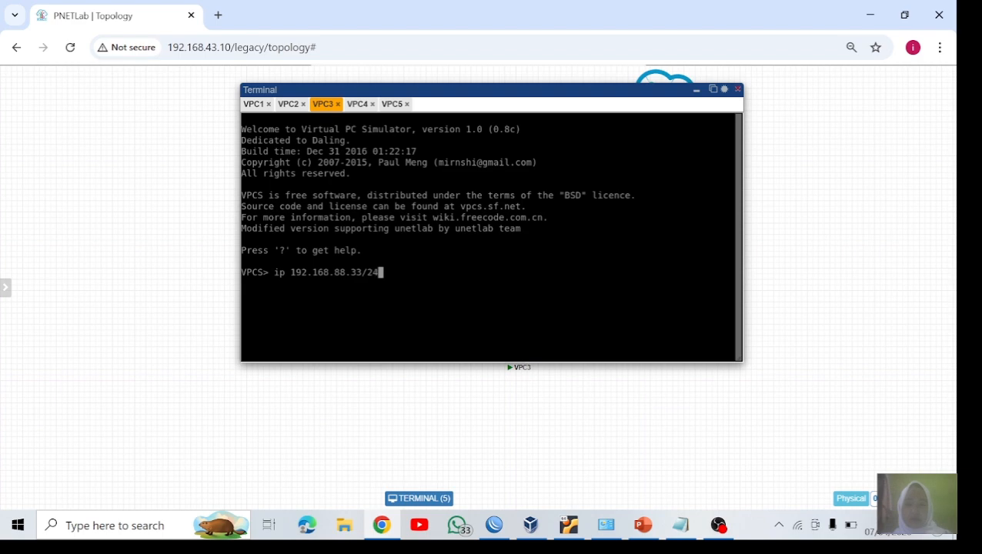
text( 192.168)
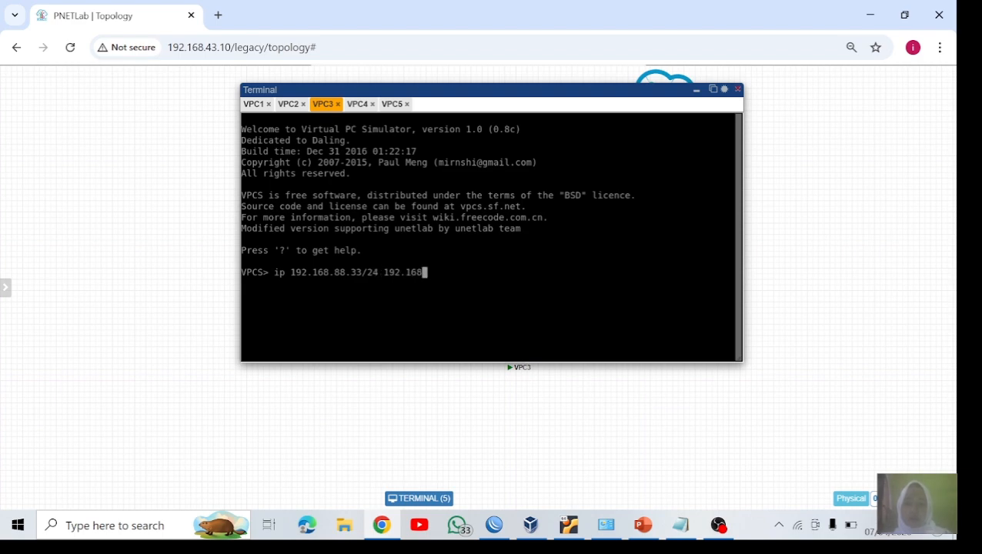
text(.88.)
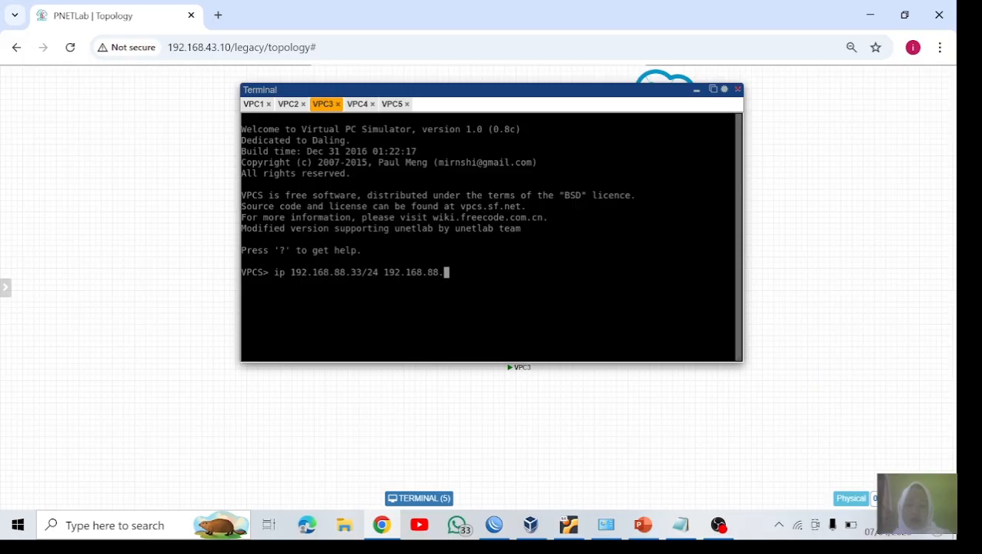
text(1/24)
key(Return)
Step: Set VPC3's DNS server to 8.8.8.8
text(ip )
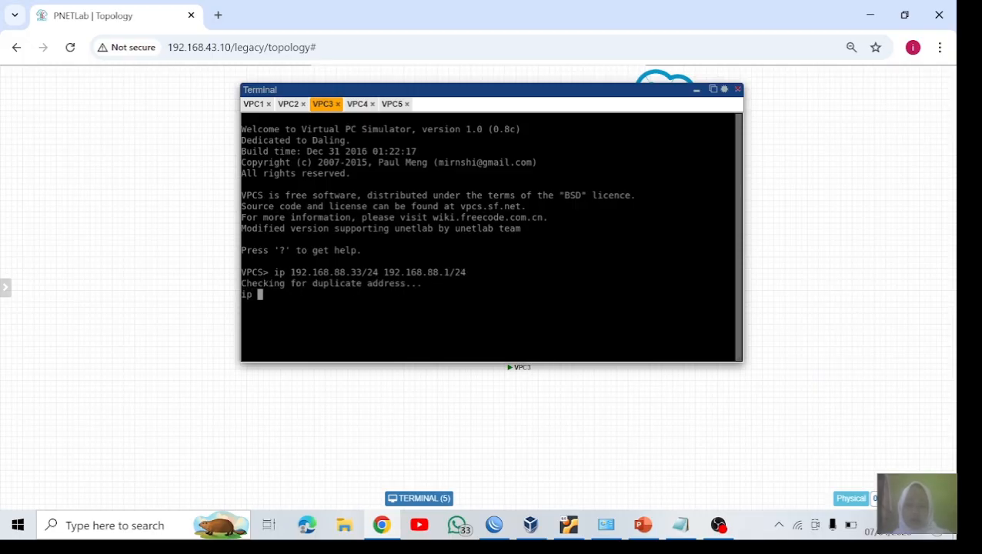
text(dns )
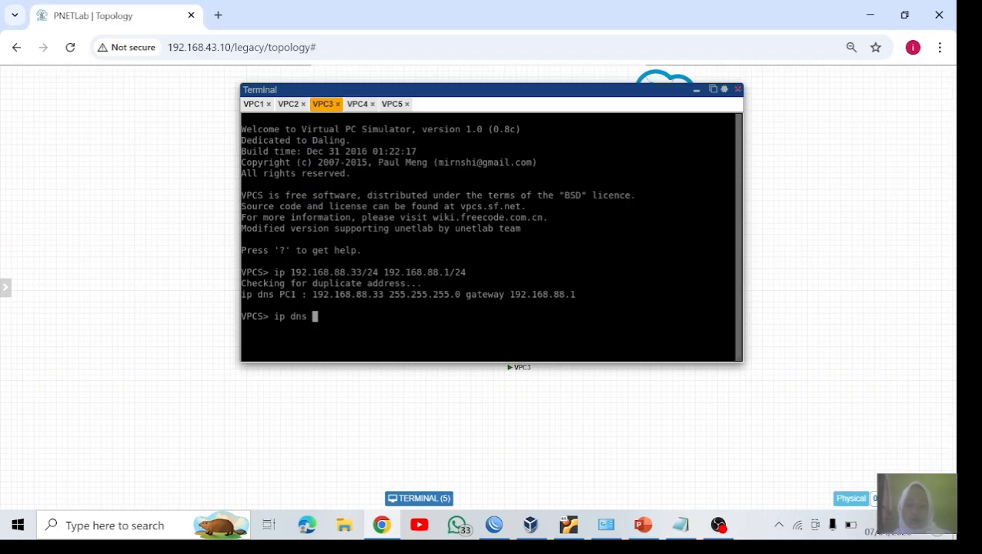
text(8.8.8.8)
key(Return)
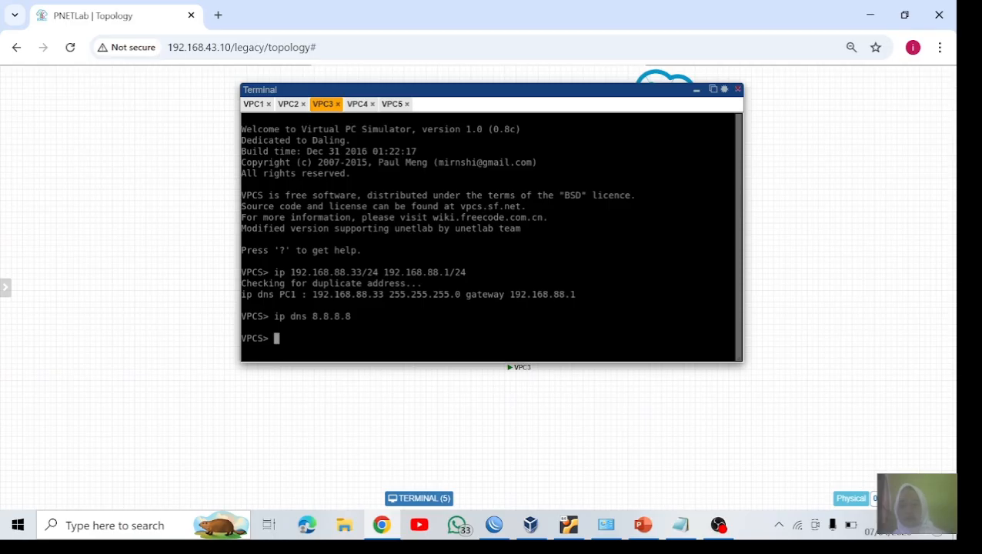
Step: Assign VPC5 the IP address 192.168.88.35/24 with 192.168.88.1/24 entered as the gateway
click(372, 104)
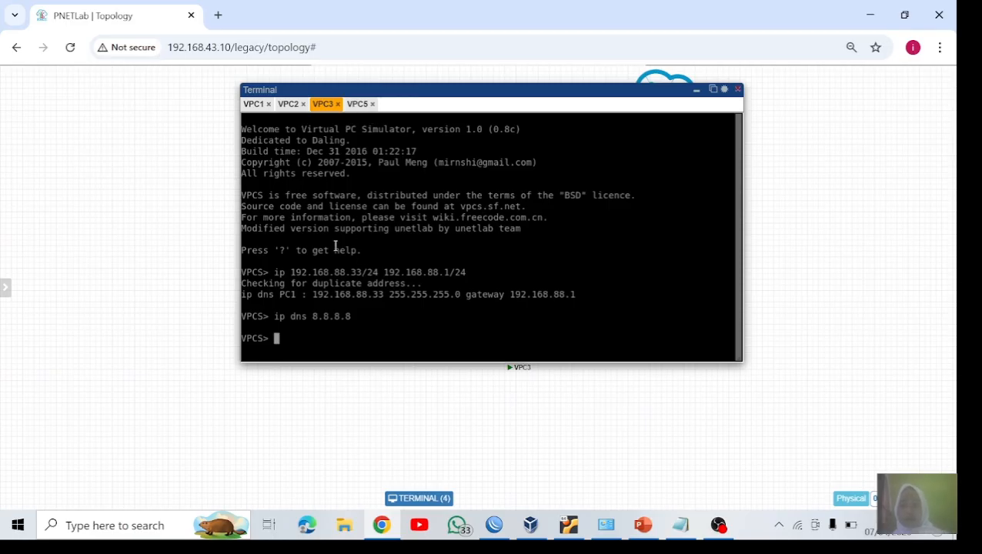
click(352, 105)
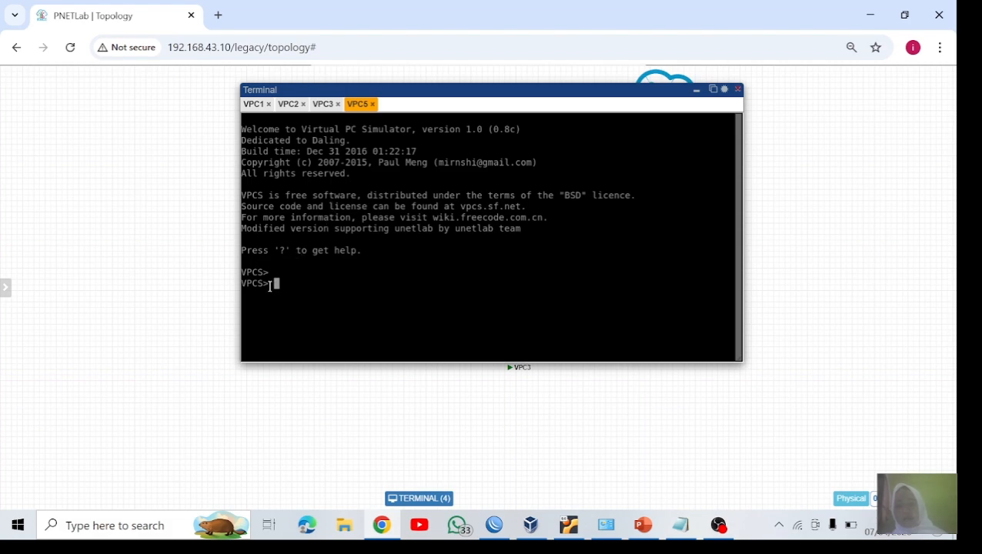
text(ip 19)
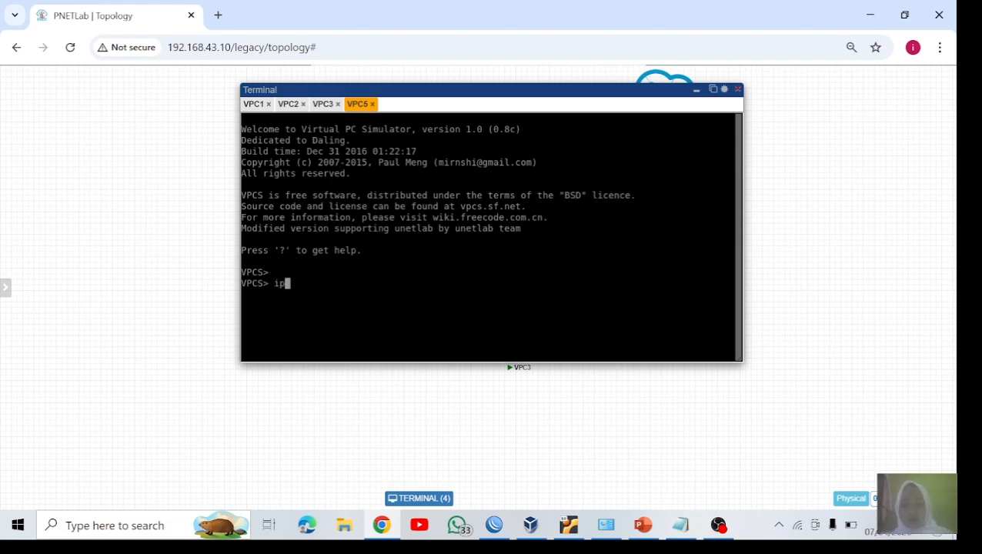
text(2.)
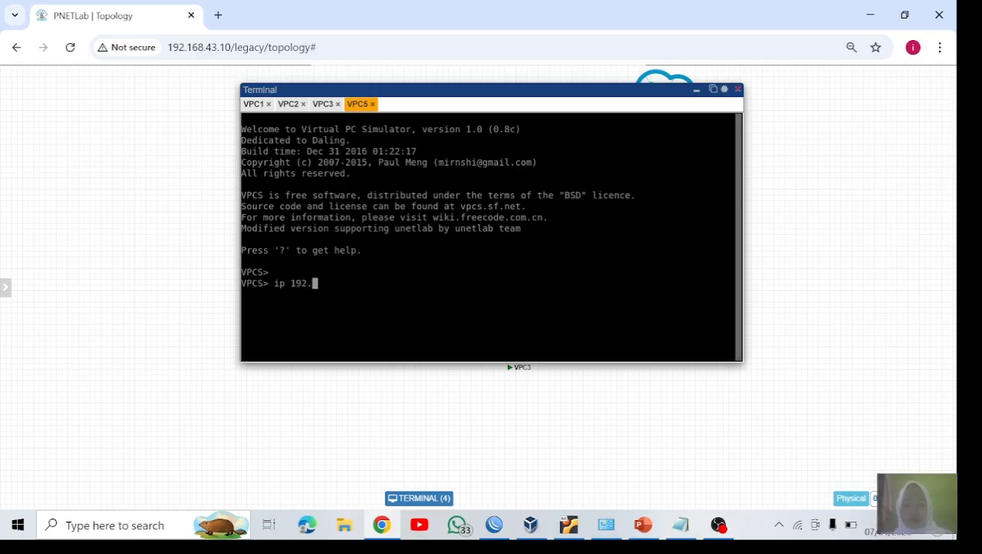
text(168.88.)
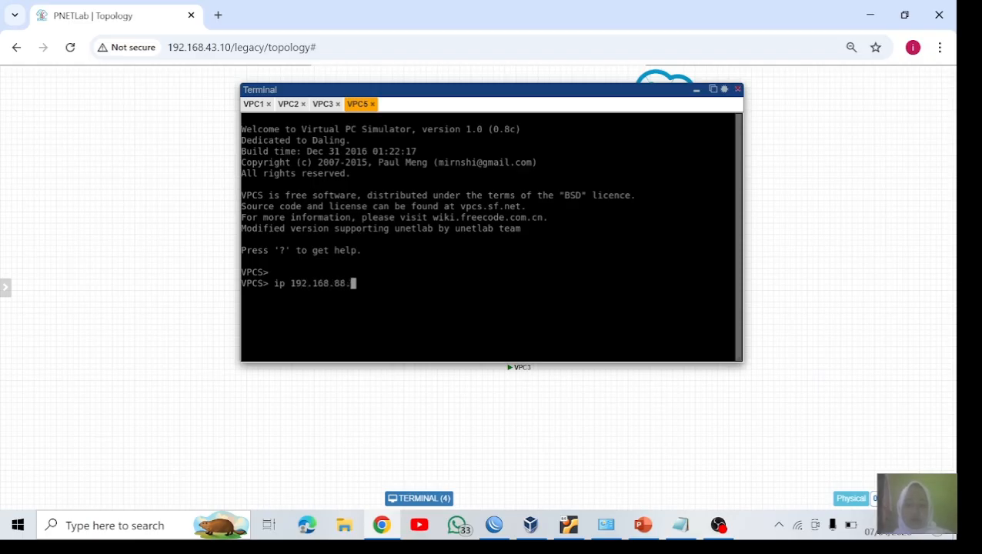
text(35/24 )
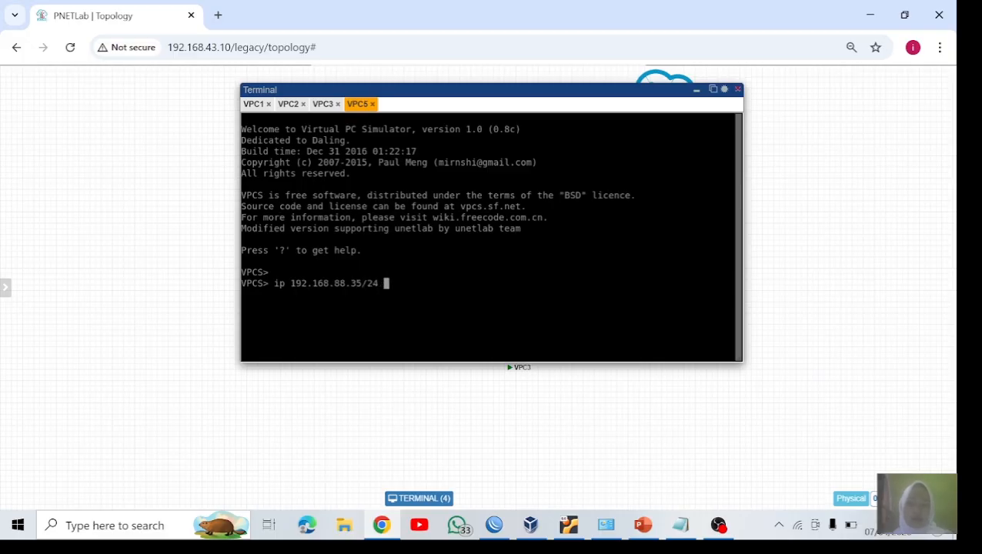
text(192.168.88)
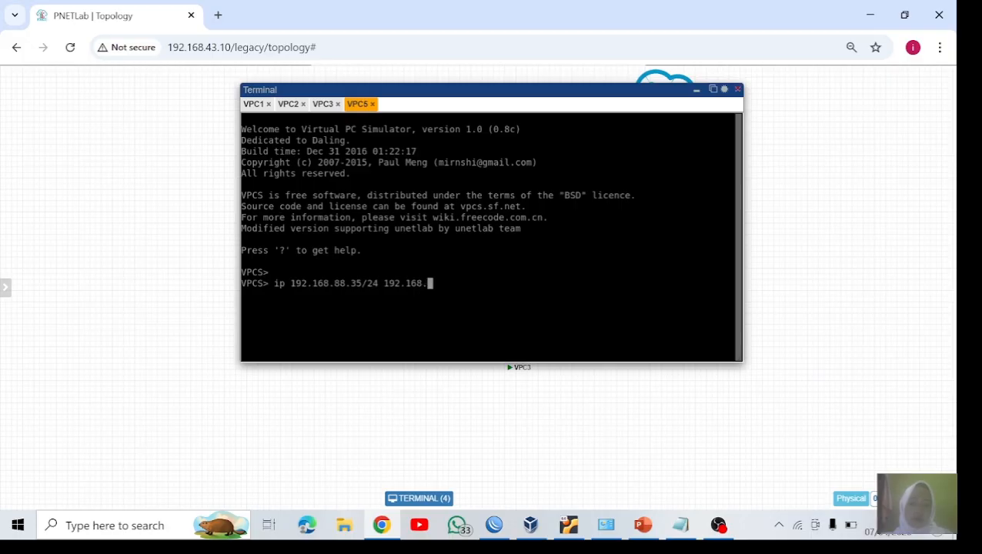
text(.1/24)
key(Return)
Step: Set VPC5's DNS server to 8.8.8.8
text(i)
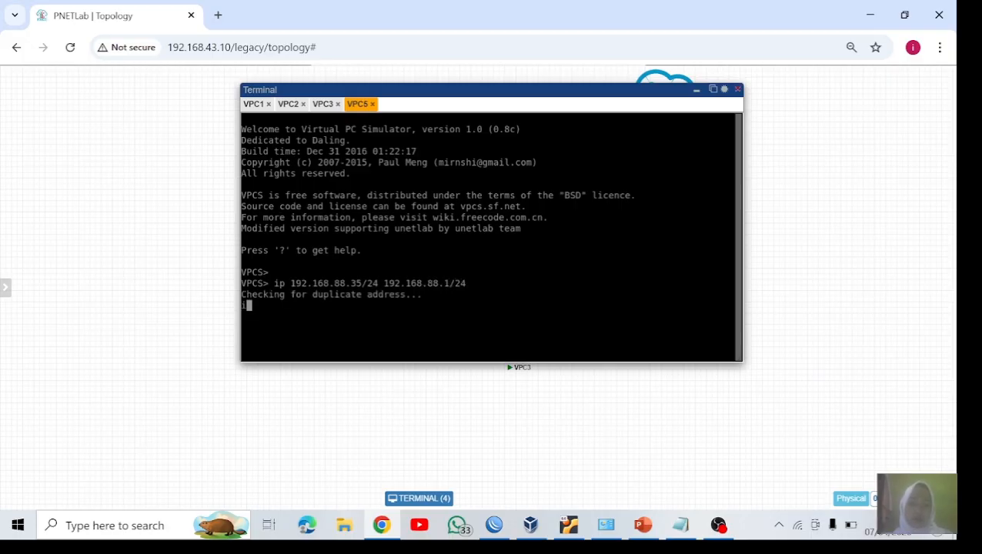
text(p dns 8.8.8.8)
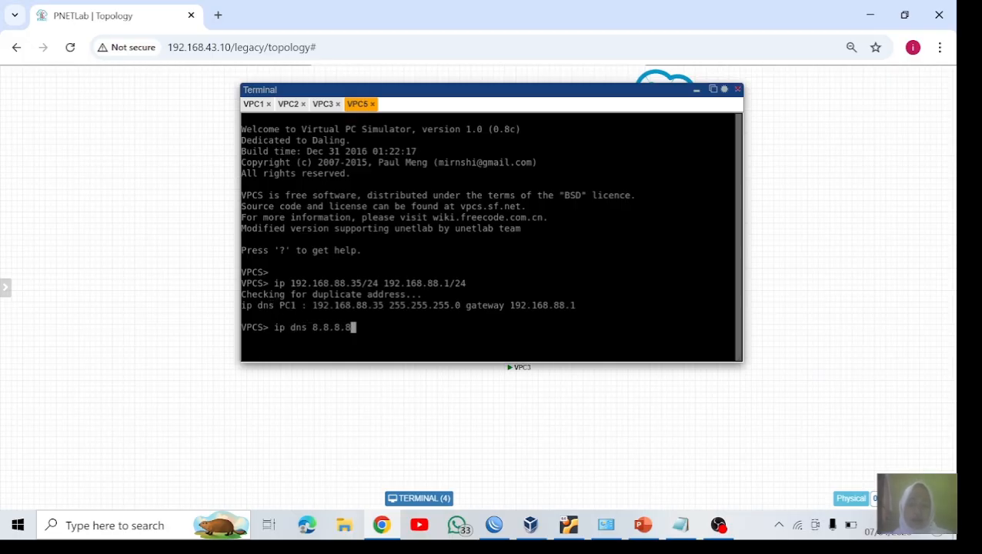
key(Return)
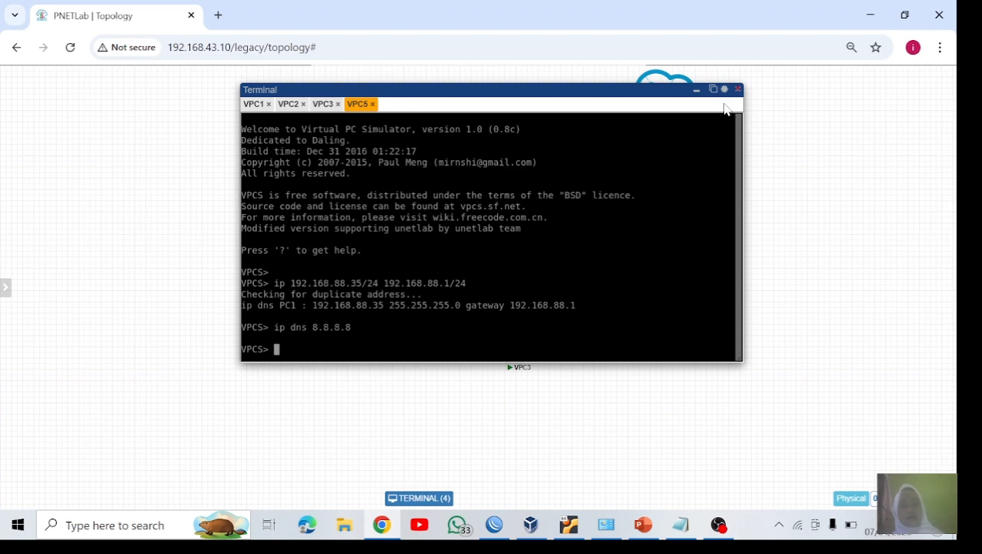
Step: Reopen VPC4's console from the topology and assign it the IP address 192.168.88.34/24 with 192.168.88.1/24 entered as the gateway
click(696, 89)
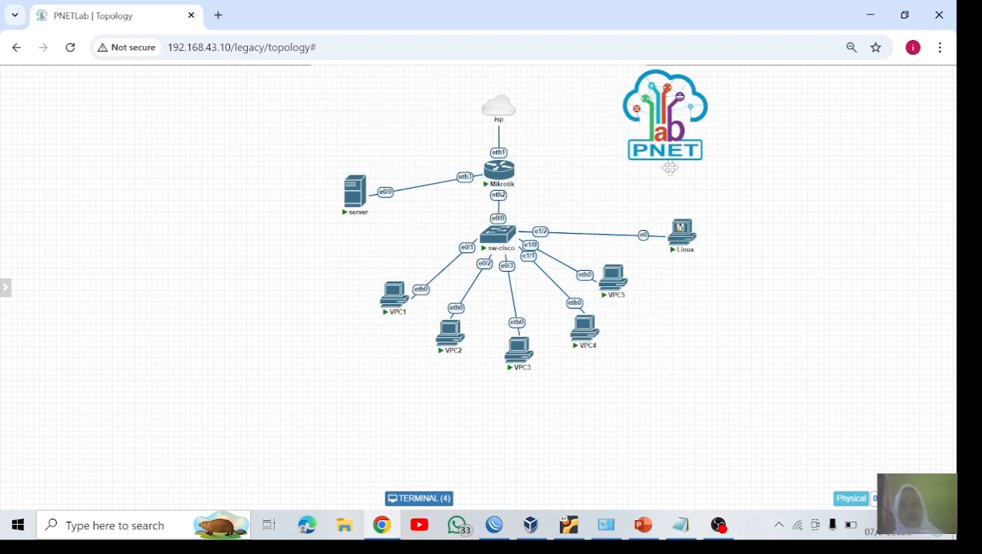
click(576, 329)
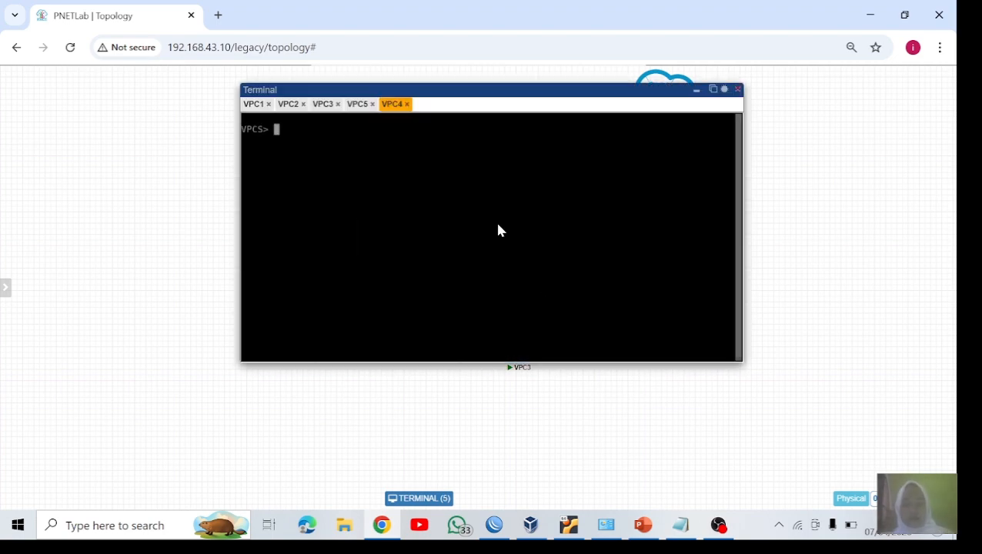
text(ip 19)
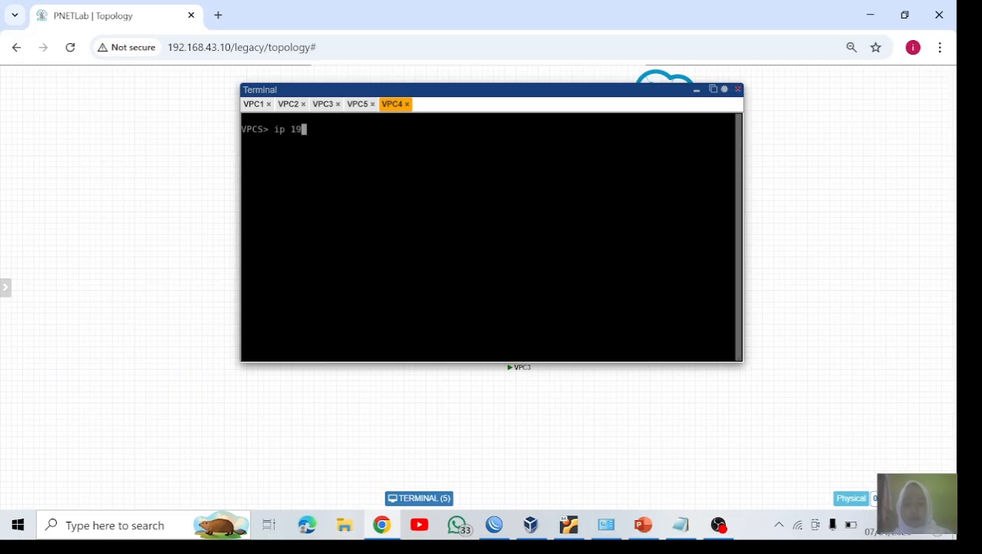
text(2.168)
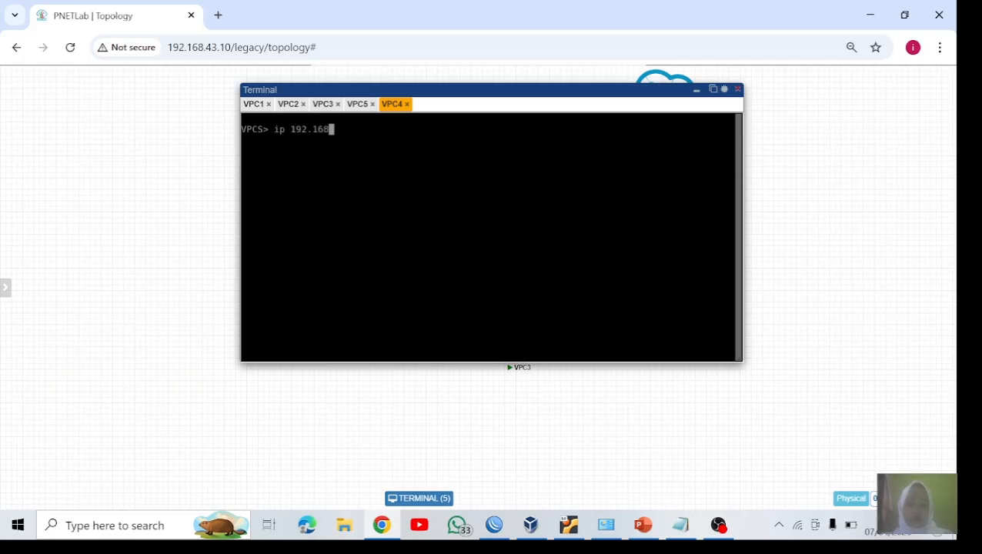
text(.88.34/24 192.1)
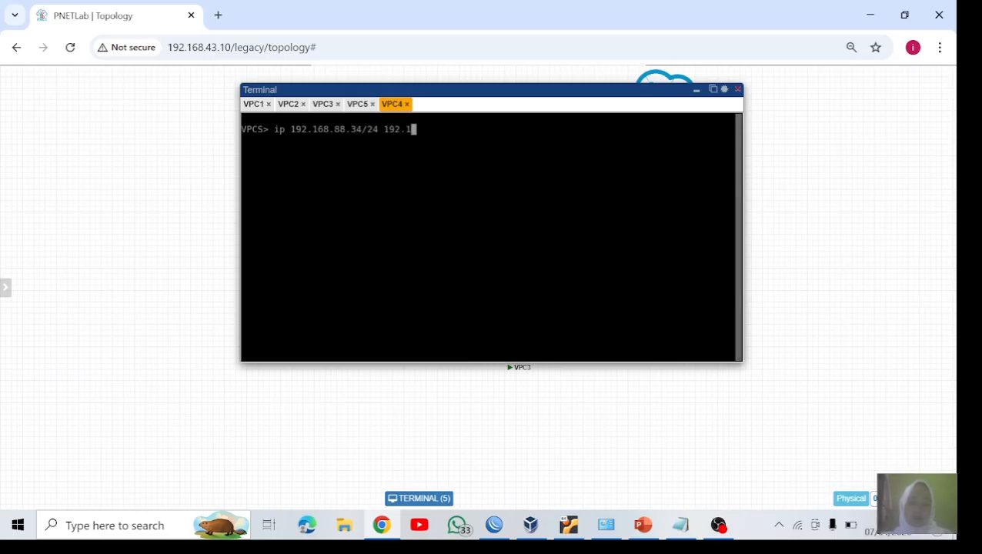
text(68.88.1/2)
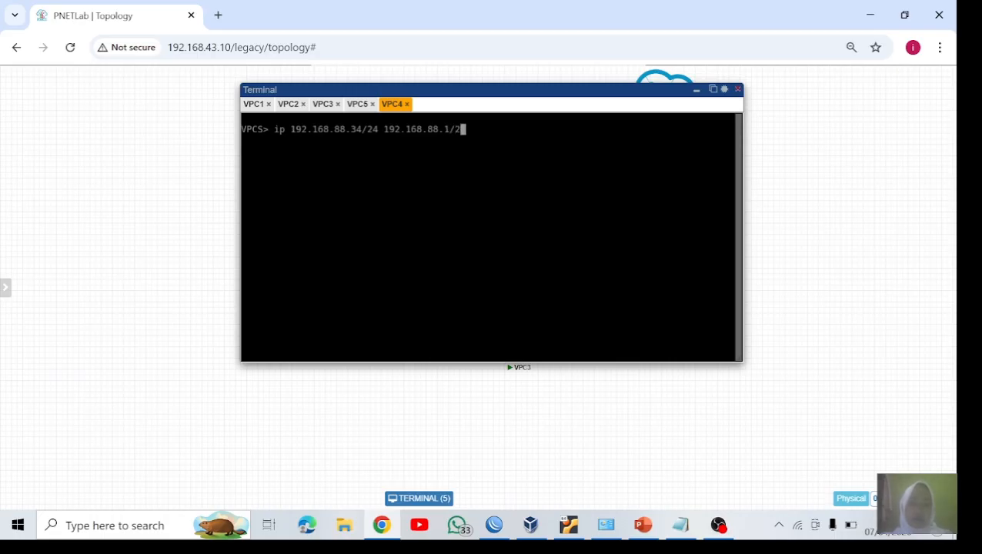
text(4)
key(Return)
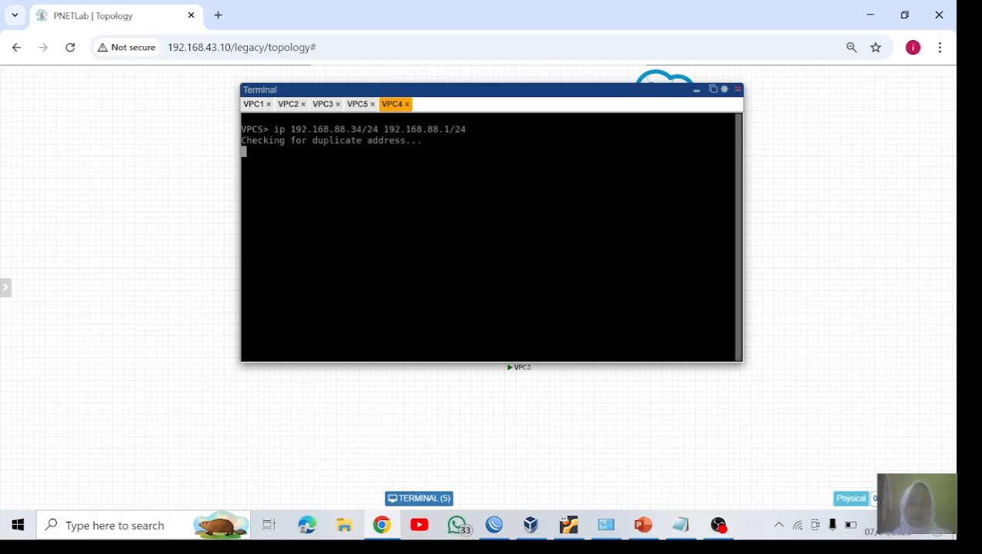
Step: Set VPC4's DNS server to 8.8.8.8
text(ip dns)
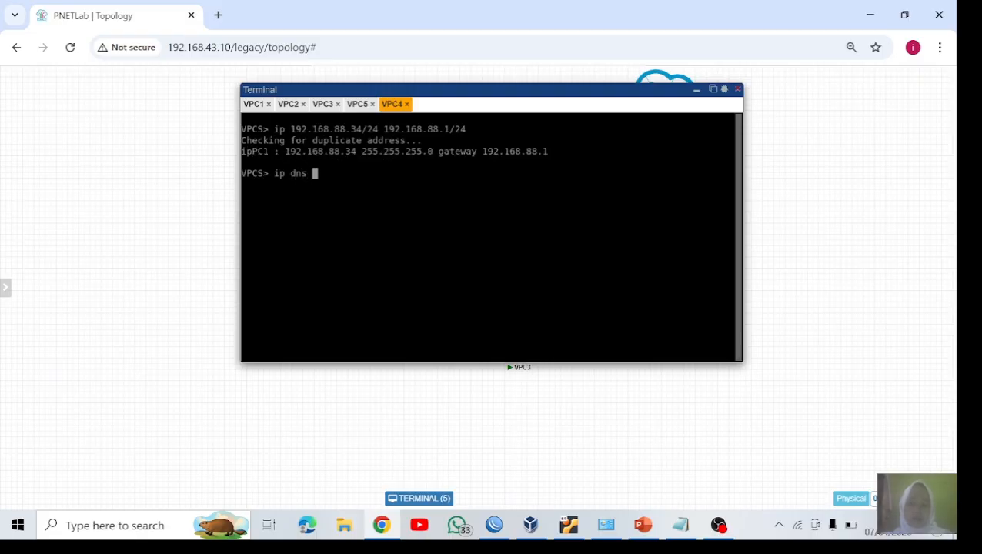
text( 8.8.8.8)
key(Return)
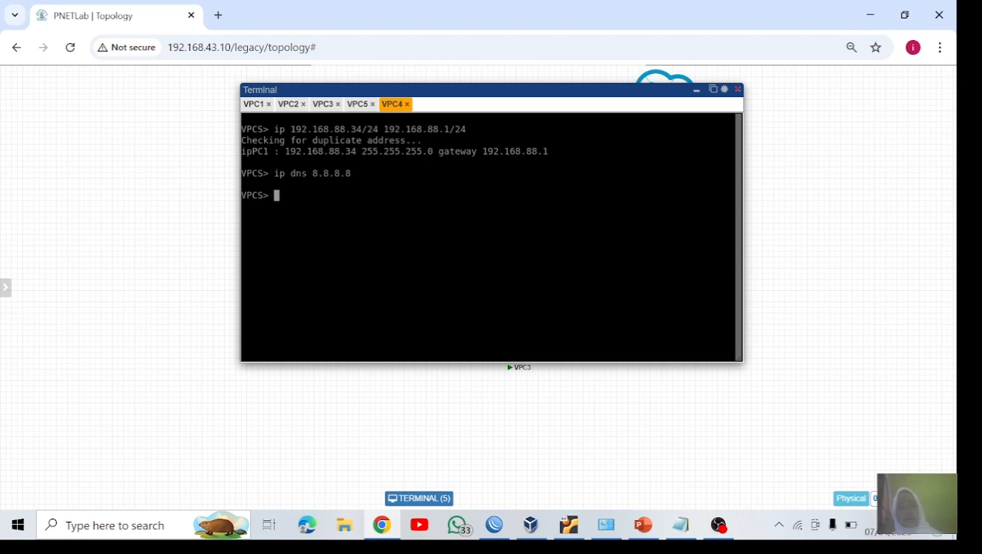
click(697, 90)
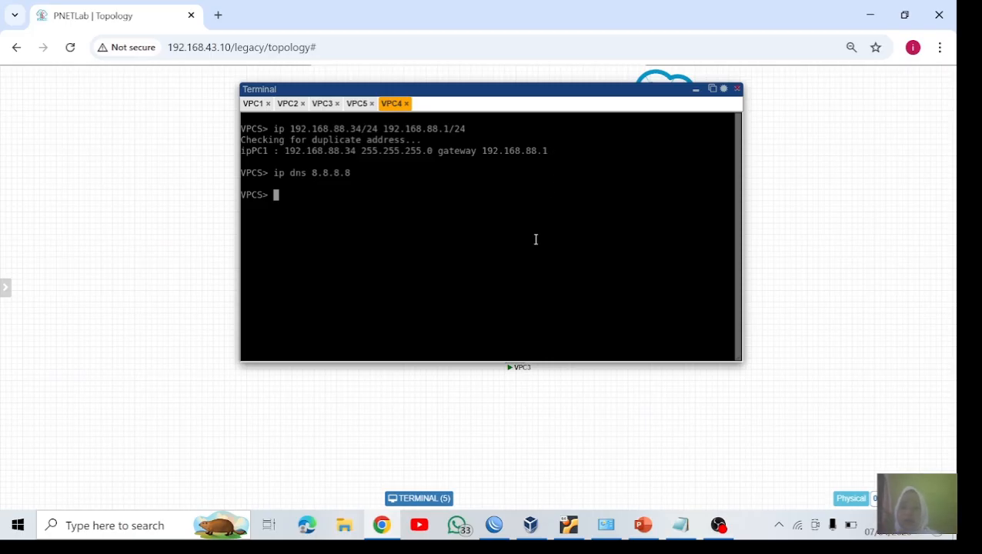
Step: Switch to WinBox and start a new firewall address list entry named approve
click(502, 525)
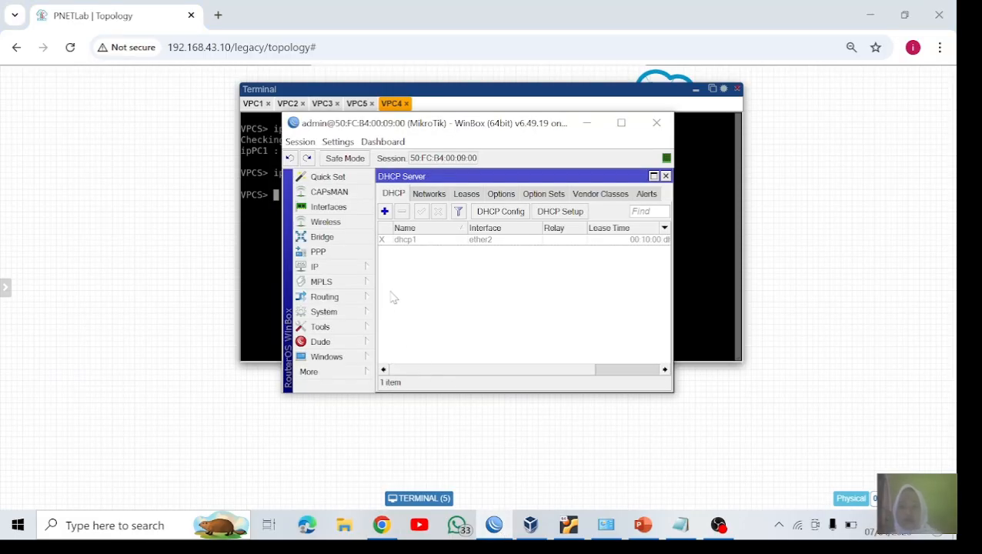
click(332, 265)
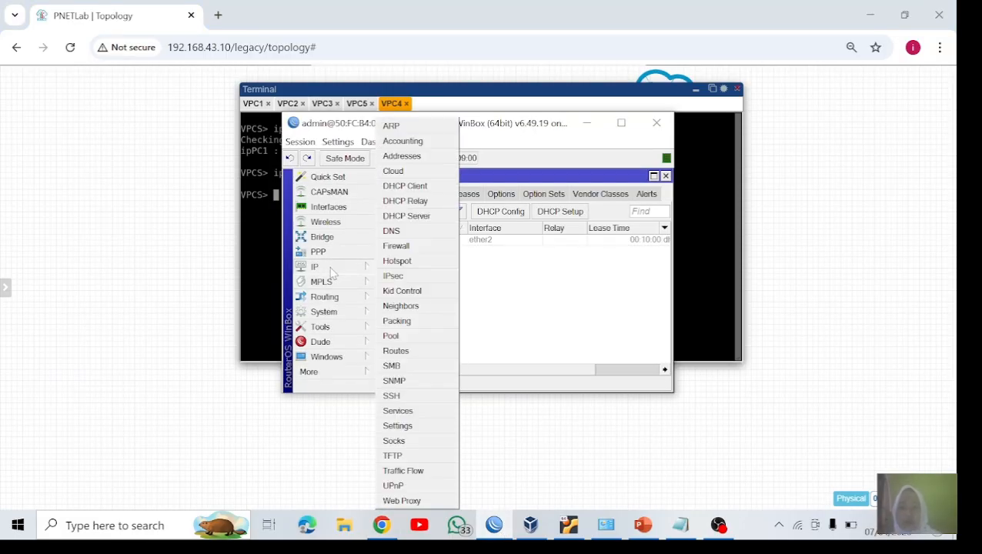
click(410, 248)
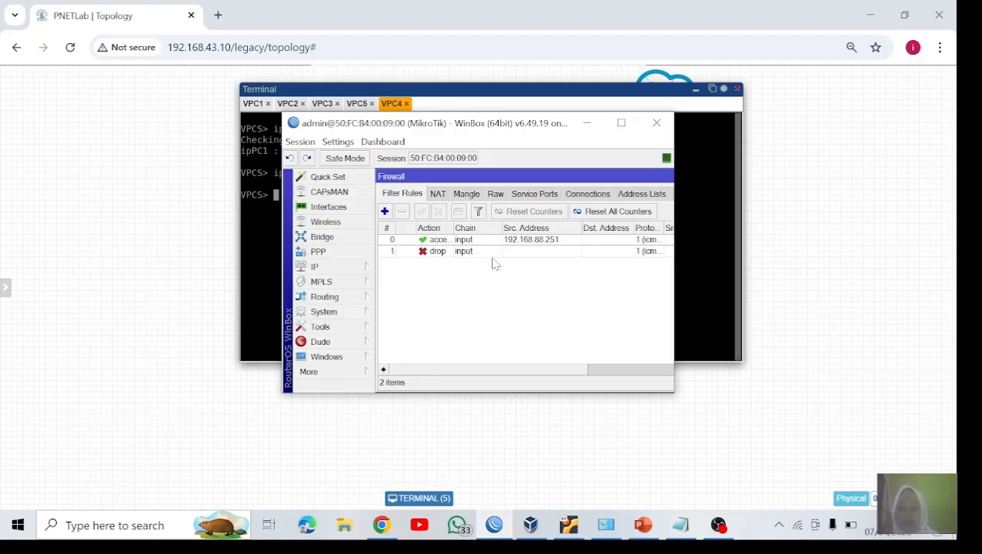
click(635, 194)
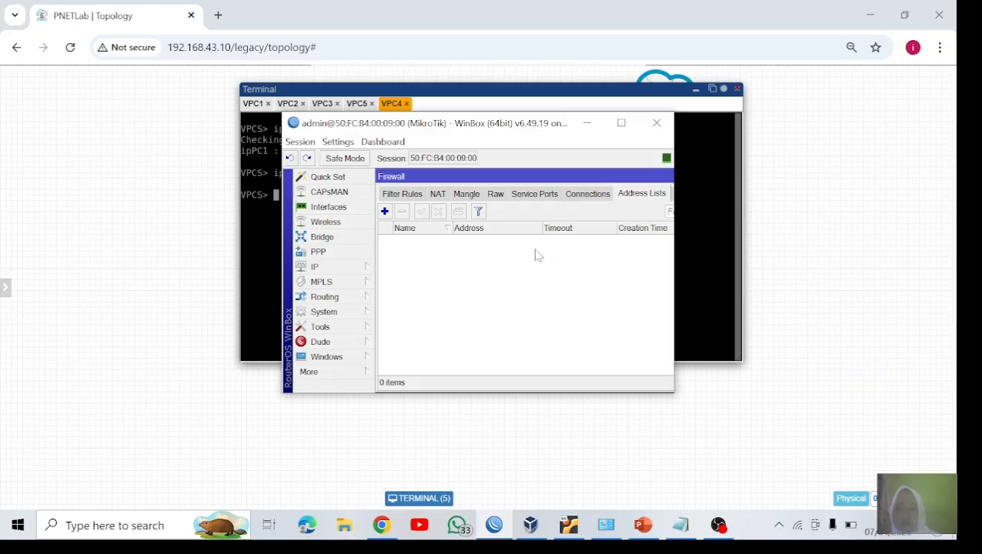
click(385, 211)
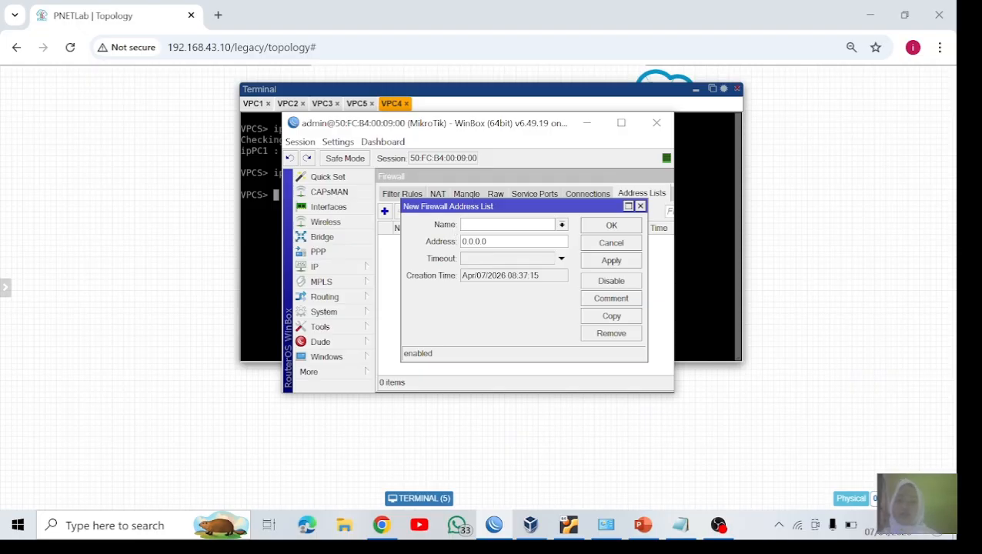
text(p)
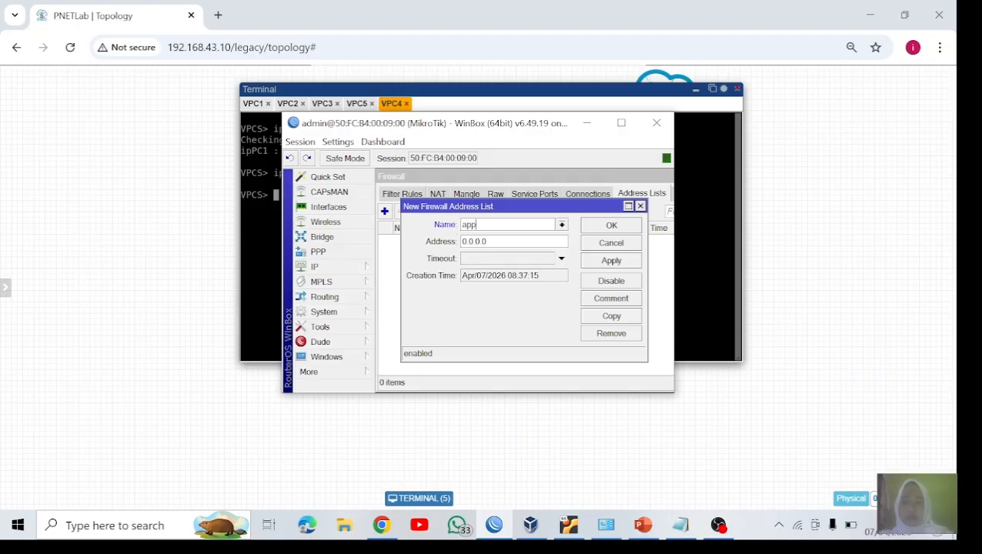
text(rove)
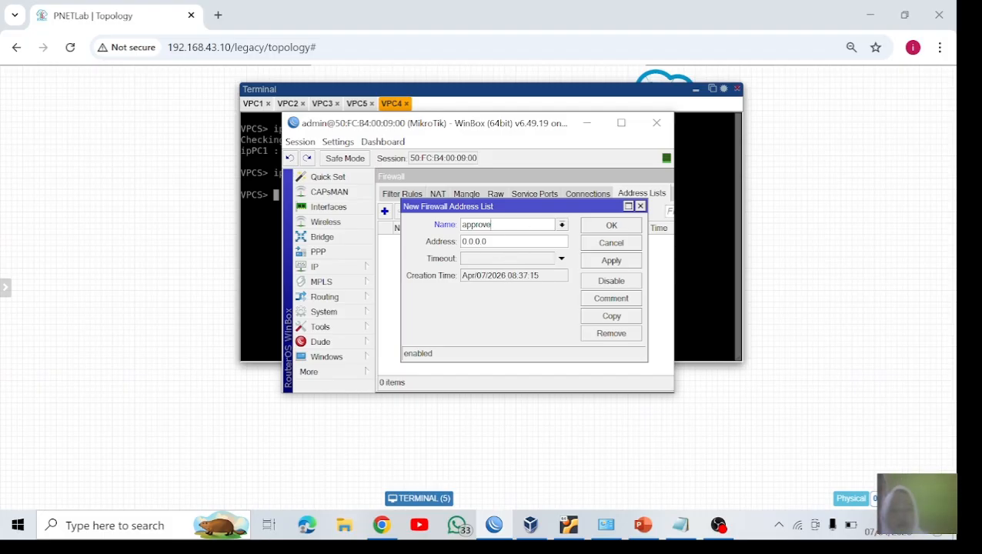
Step: Set the approve entry's address range to 192.168.88.31-192.168.88.32 and save it
click(511, 242)
key(BackSpace)
key(BackSpace)
key(BackSpace)
key(BackSpace)
key(BackSpace)
key(BackSpace)
key(BackSpace)
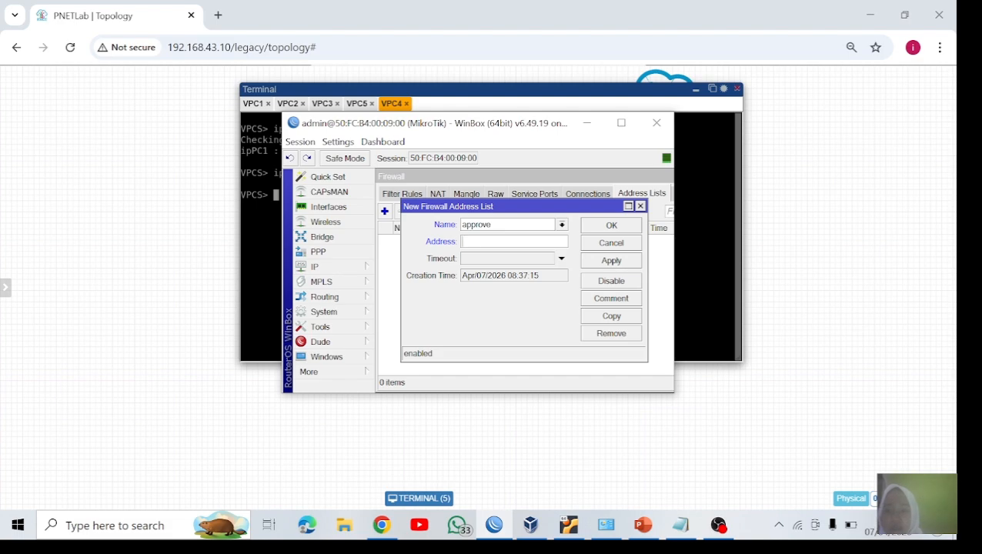
text(192)
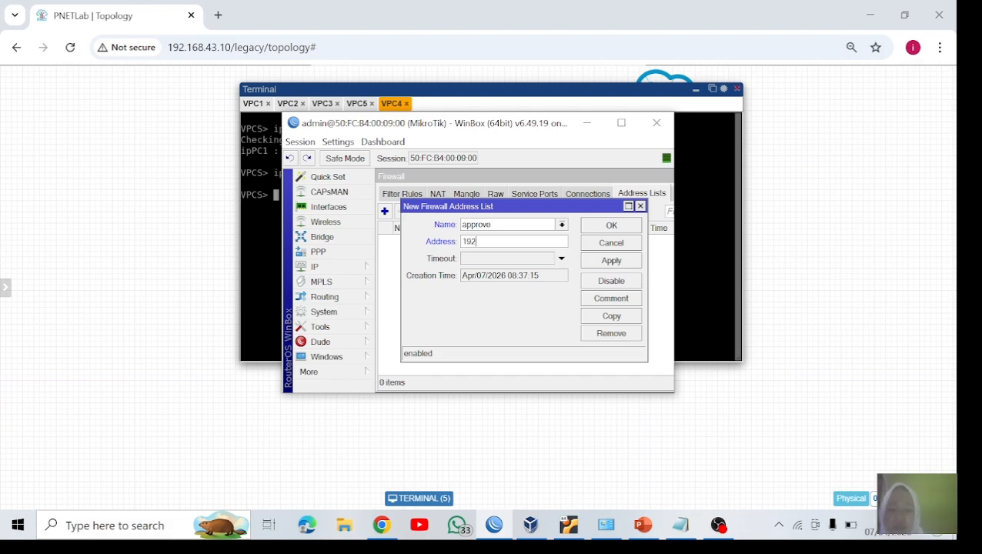
text(.168.88)
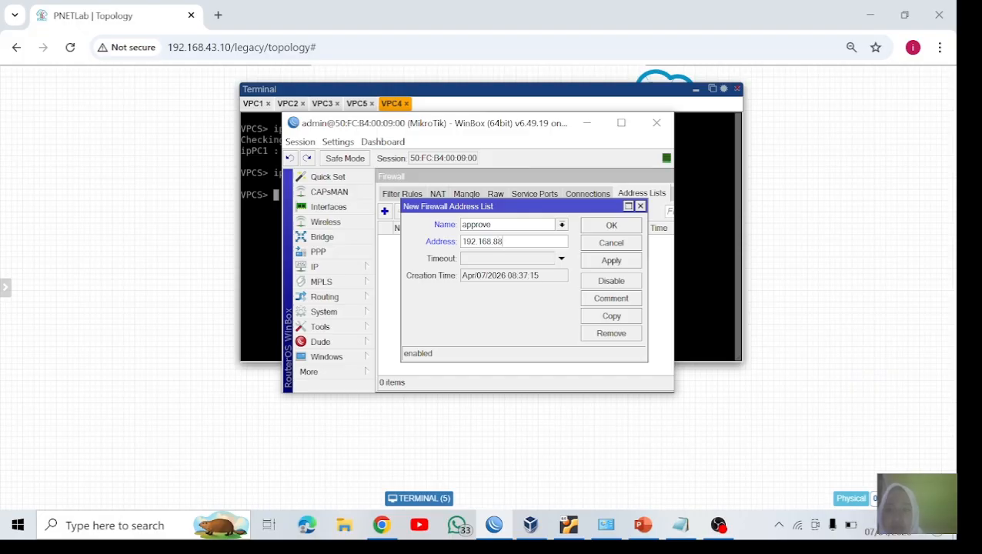
text(.31)
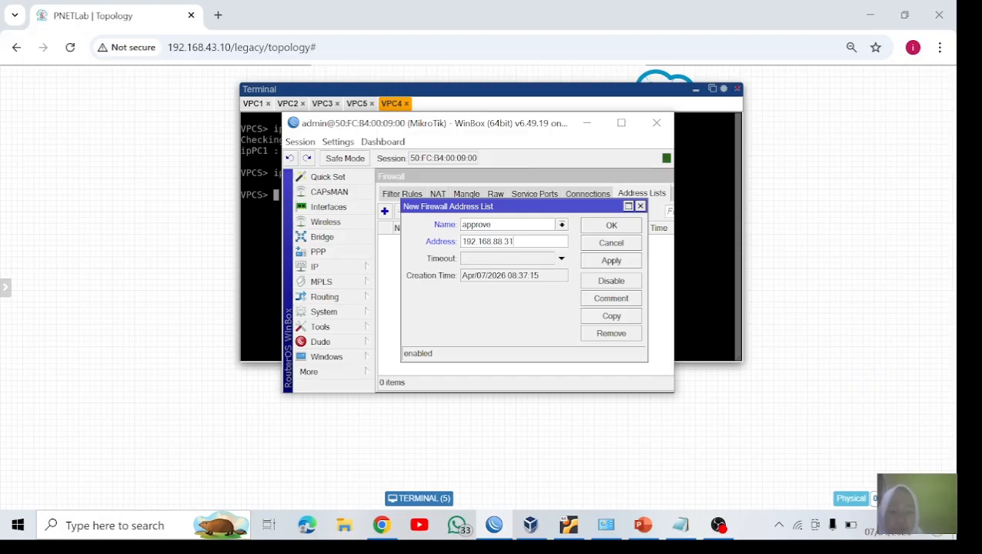
text(-1)
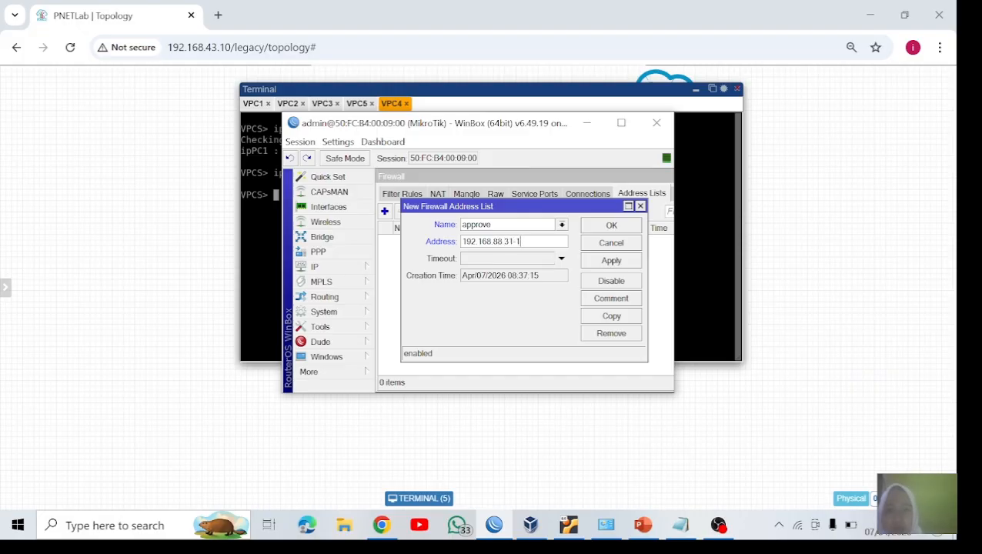
text(92.168)
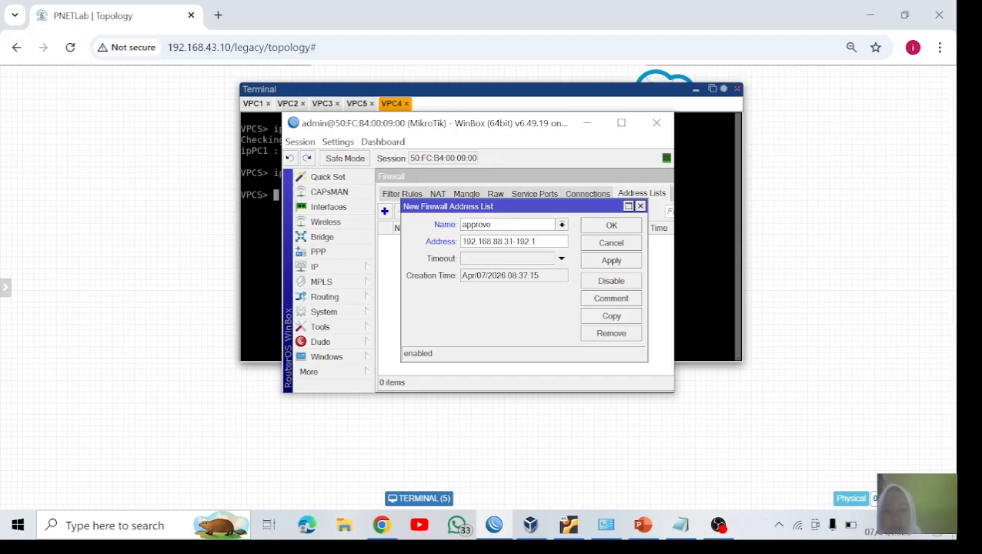
text(.88)
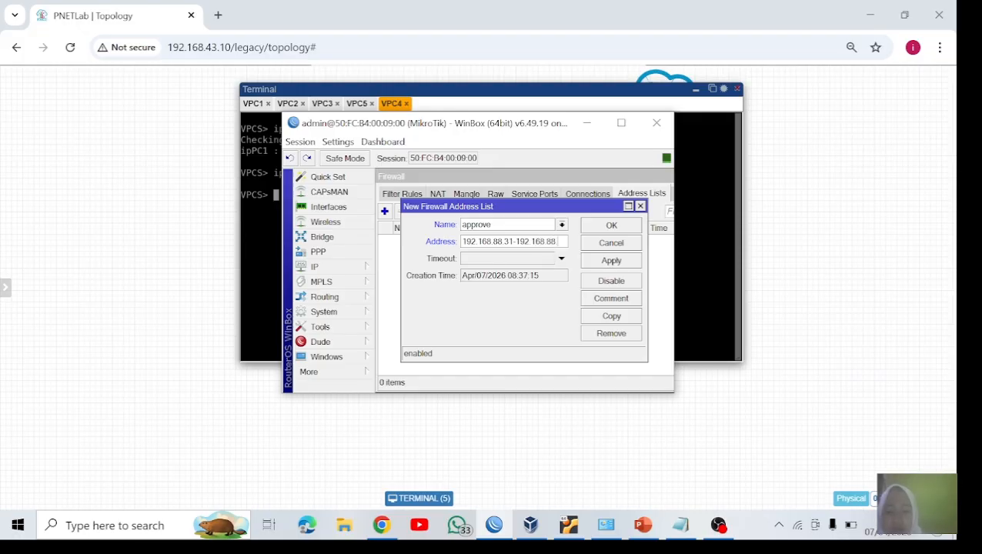
text(.32)
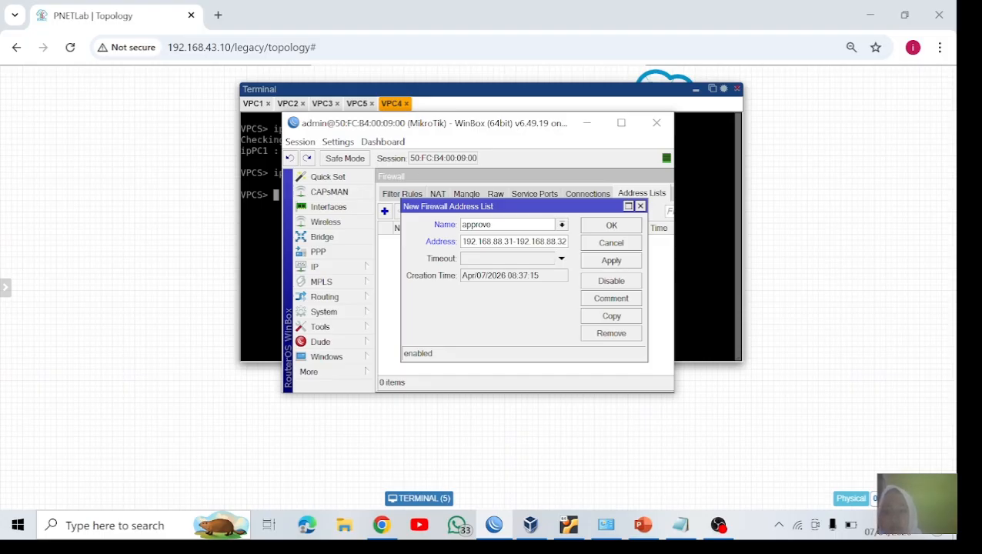
click(611, 262)
click(614, 227)
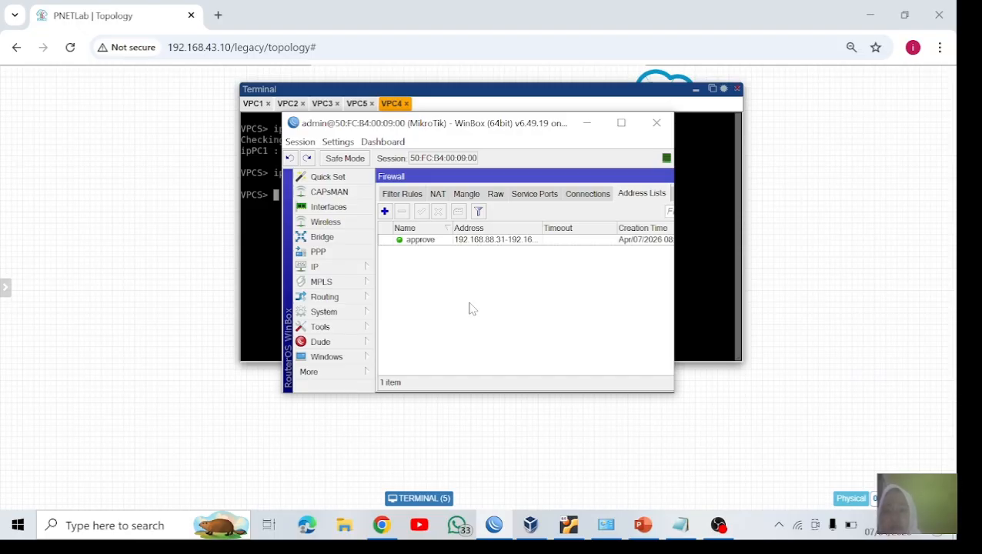
Step: In the accept filter rule, remove the source address and set the source address list to approve, then save the rule
click(414, 197)
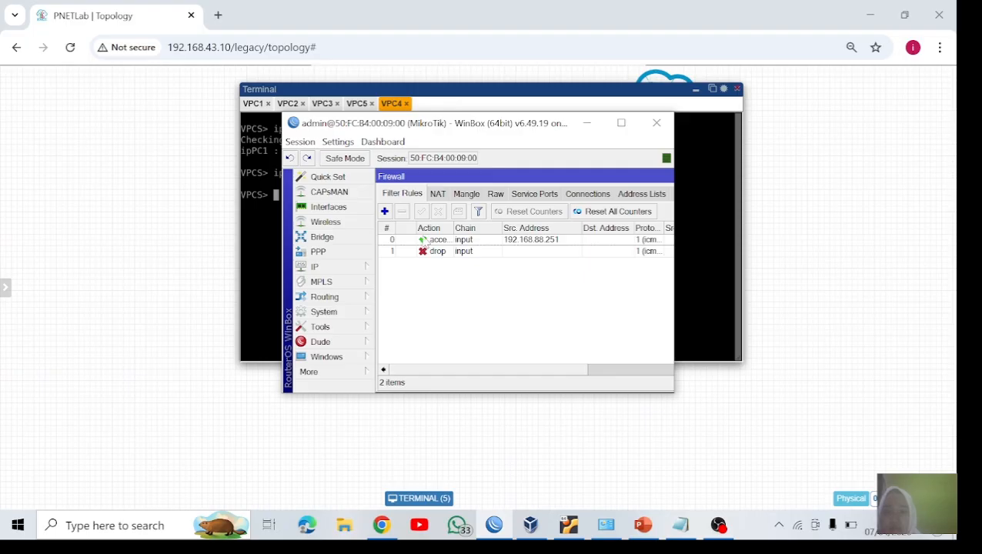
double_click(425, 241)
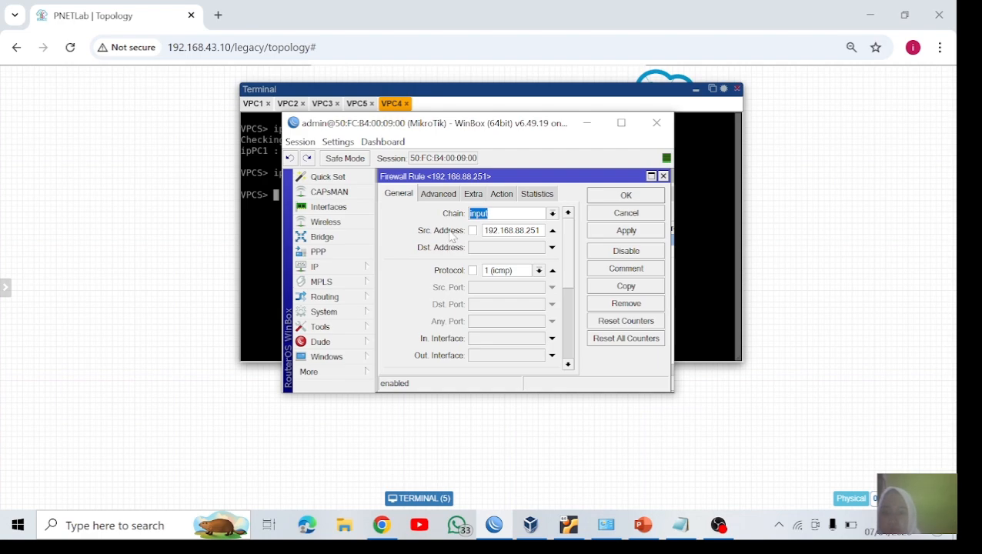
click(552, 230)
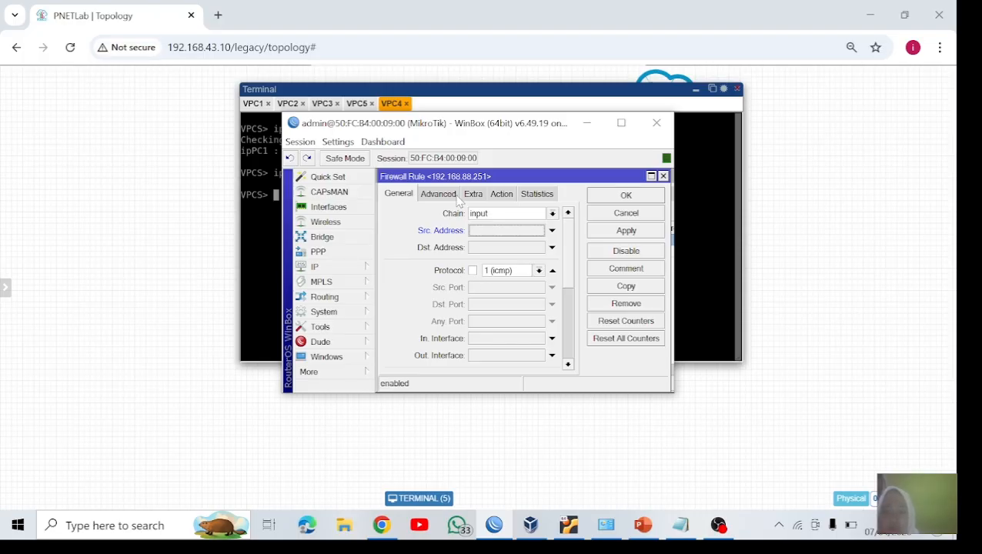
click(452, 194)
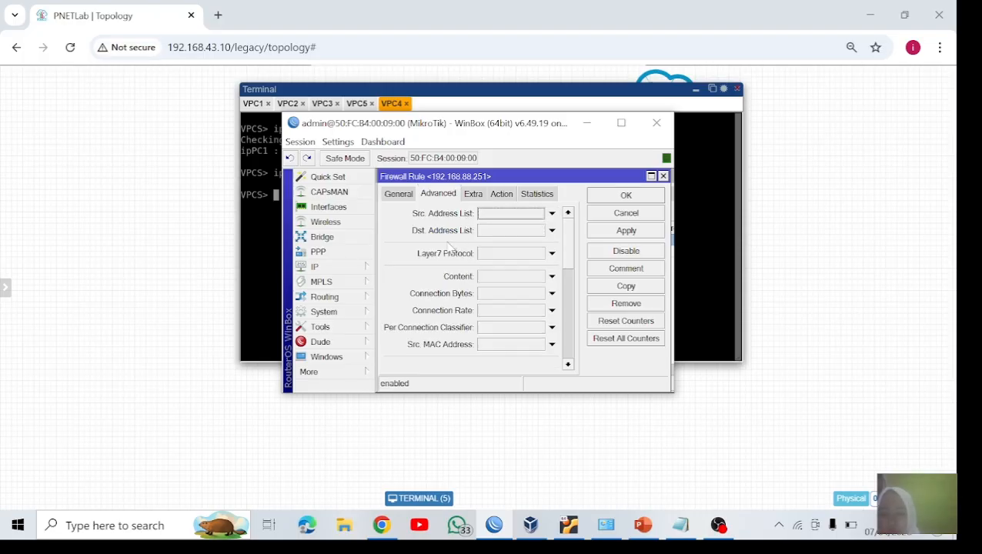
click(551, 213)
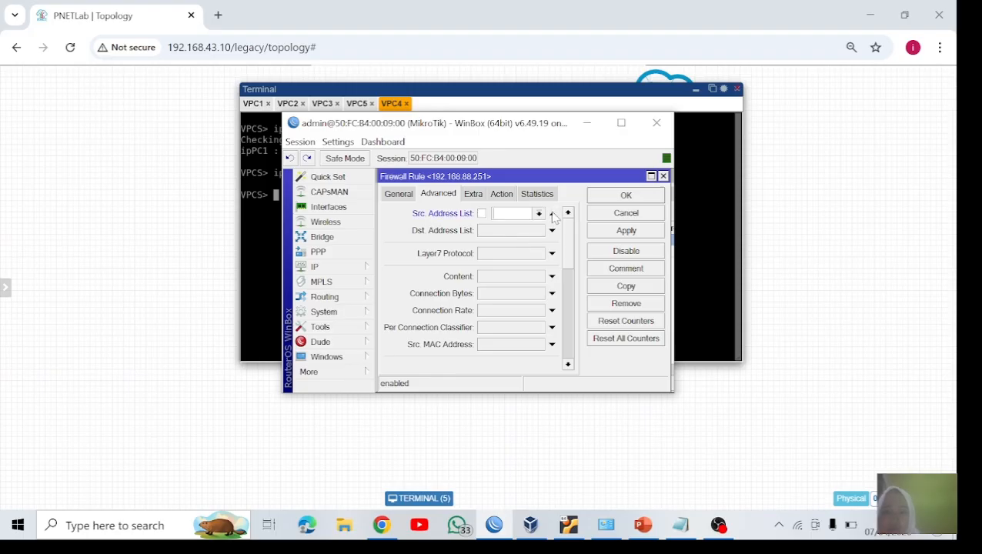
click(539, 213)
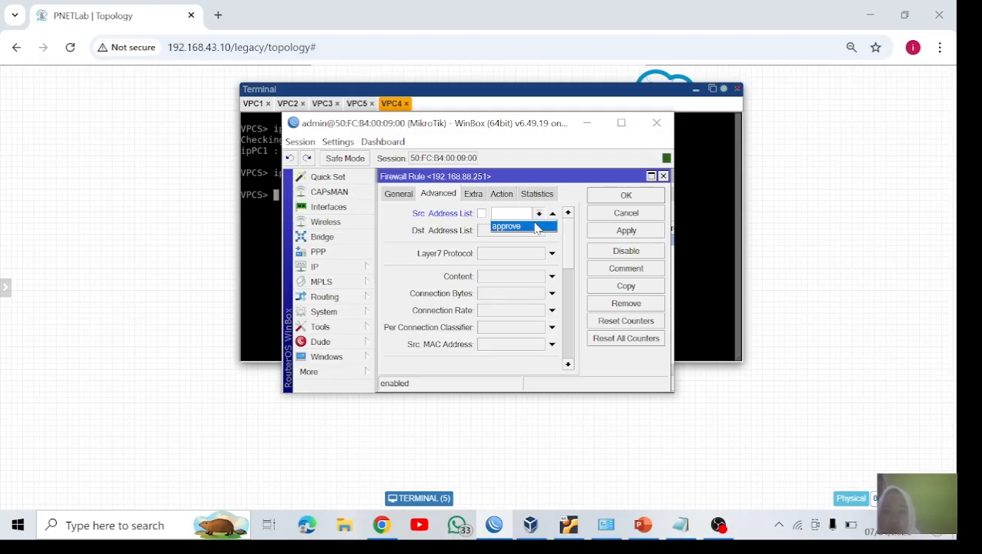
click(536, 226)
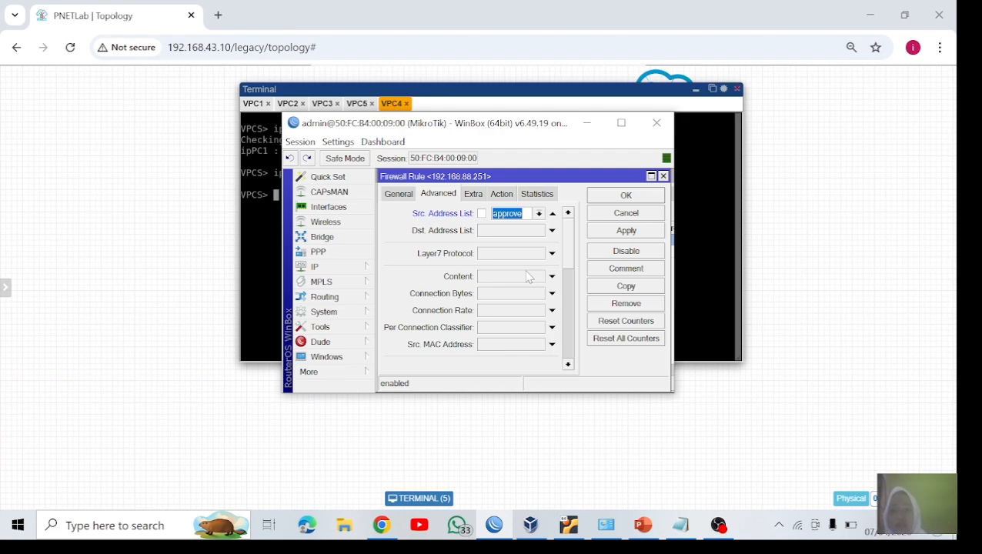
click(625, 230)
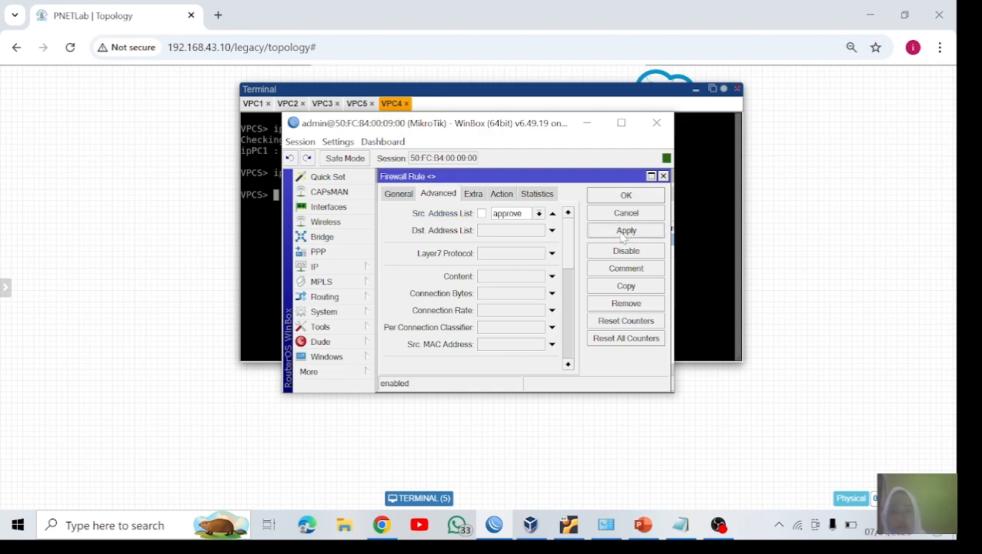
click(624, 196)
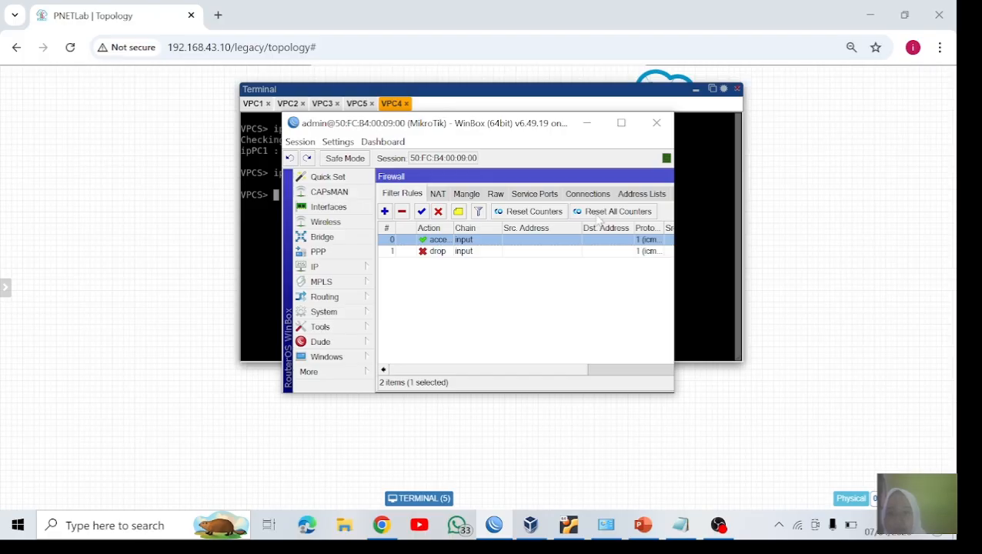
Step: Set the drop filter rule's source address to 192.168.88.0/24 and apply the change
double_click(432, 253)
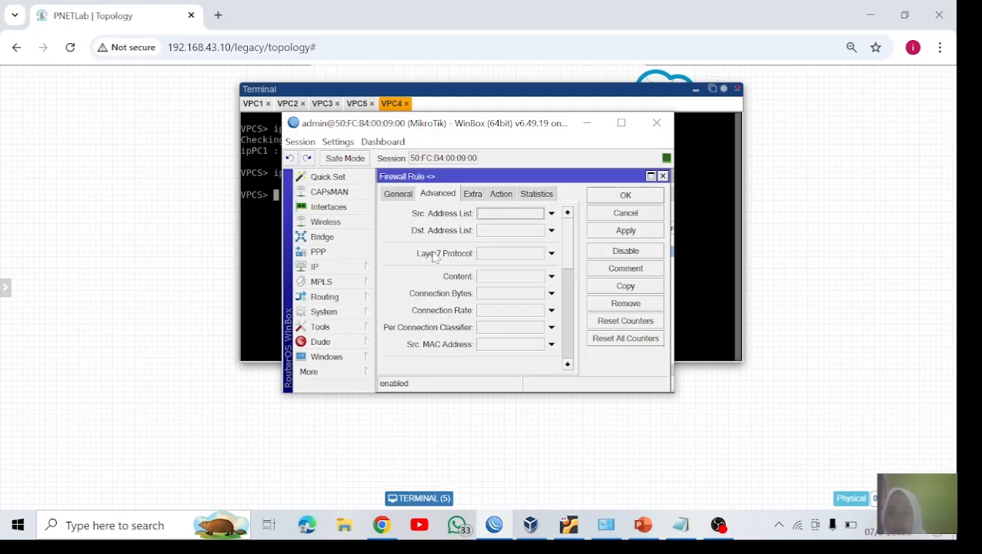
click(411, 196)
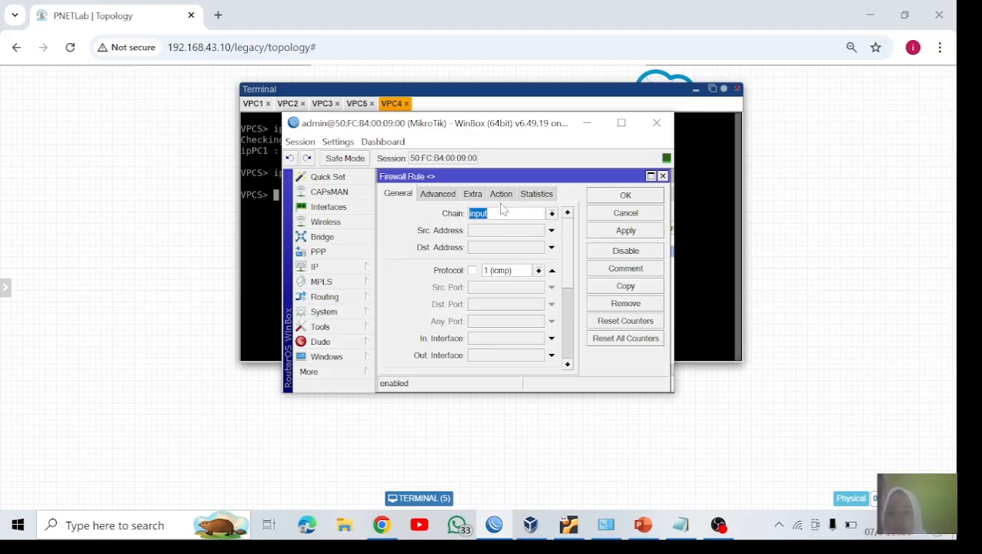
click(551, 231)
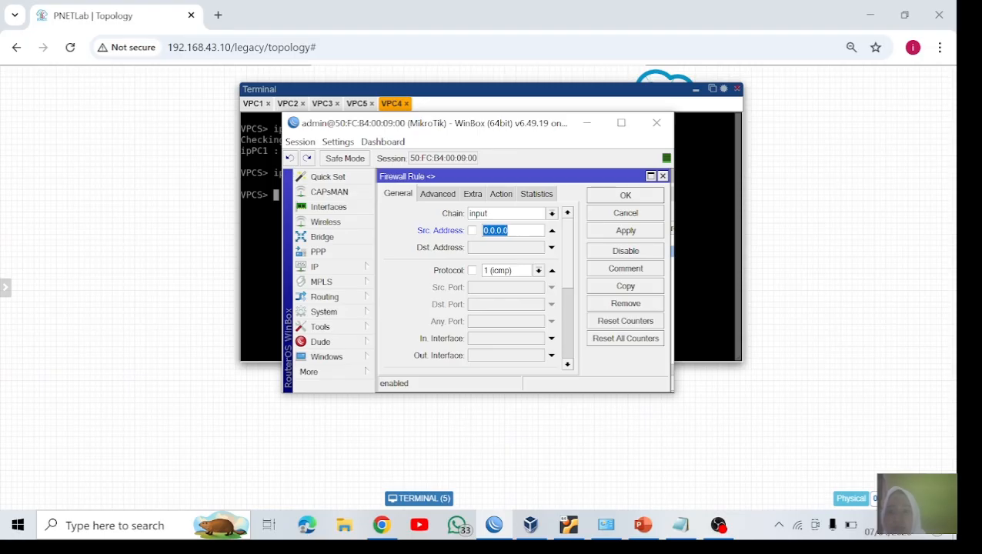
key(End)
key(BackSpace)
key(BackSpace)
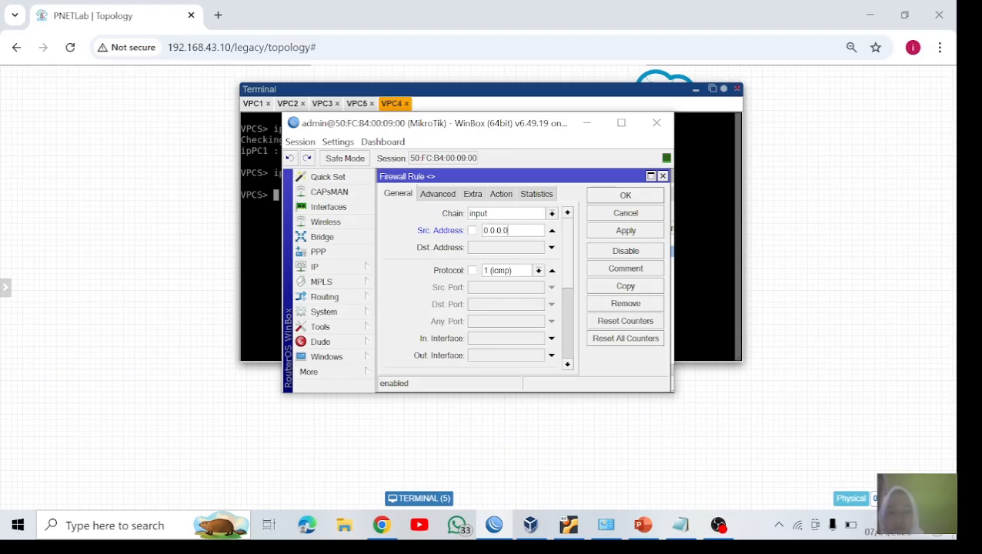
key(BackSpace)
key(BackSpace)
key(BackSpace)
key(BackSpace)
key(BackSpace)
text(192)
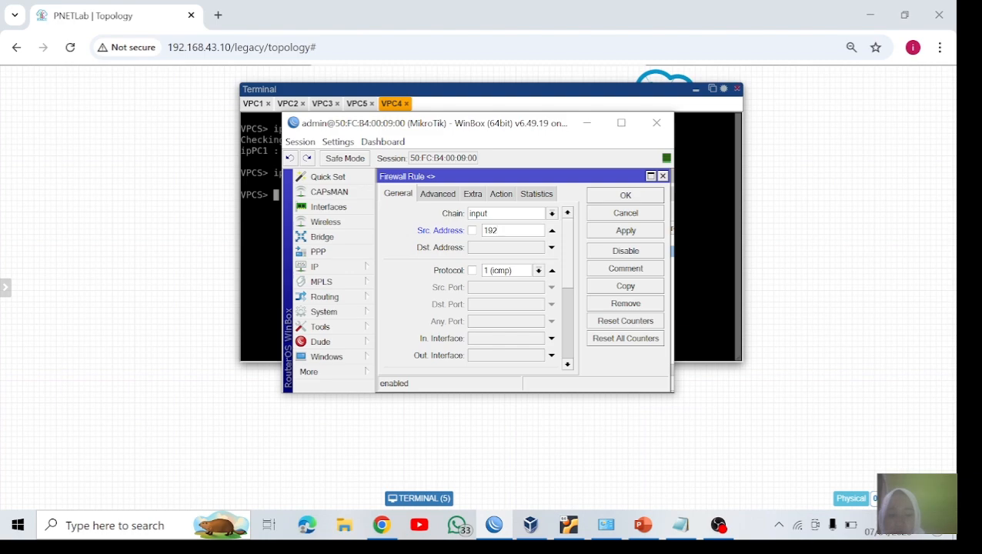
text(.168.88.0/24)
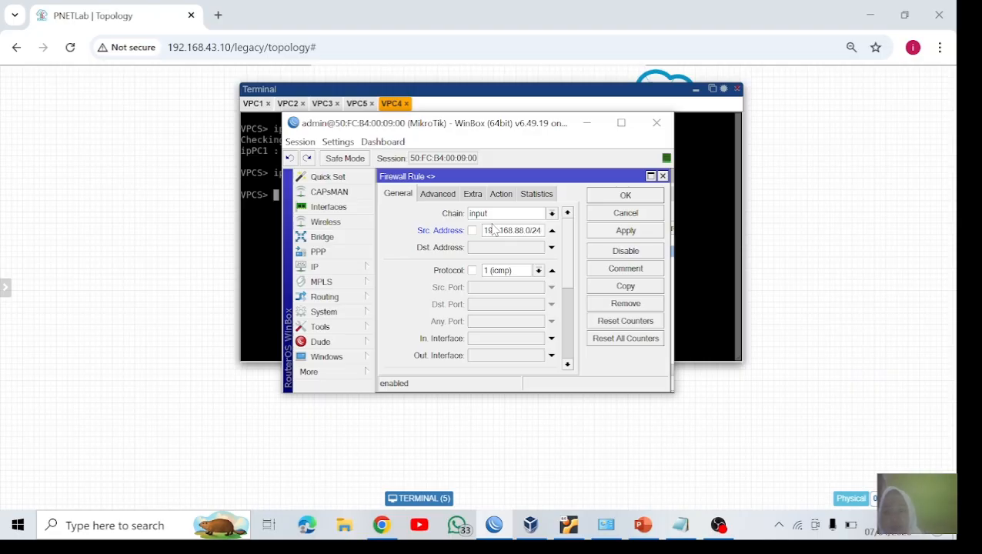
click(626, 230)
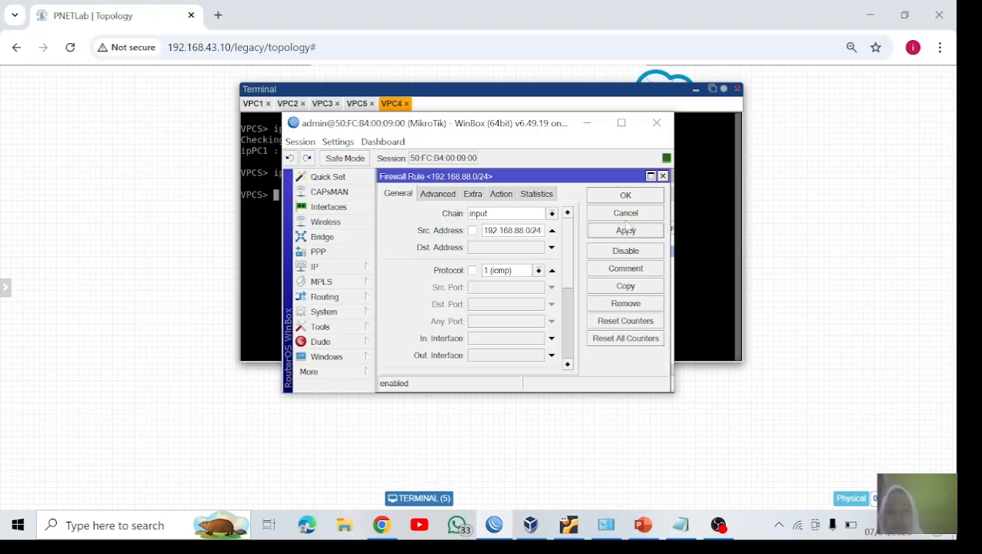
Step: Save the drop filter rule and show the firewall address lists
click(626, 196)
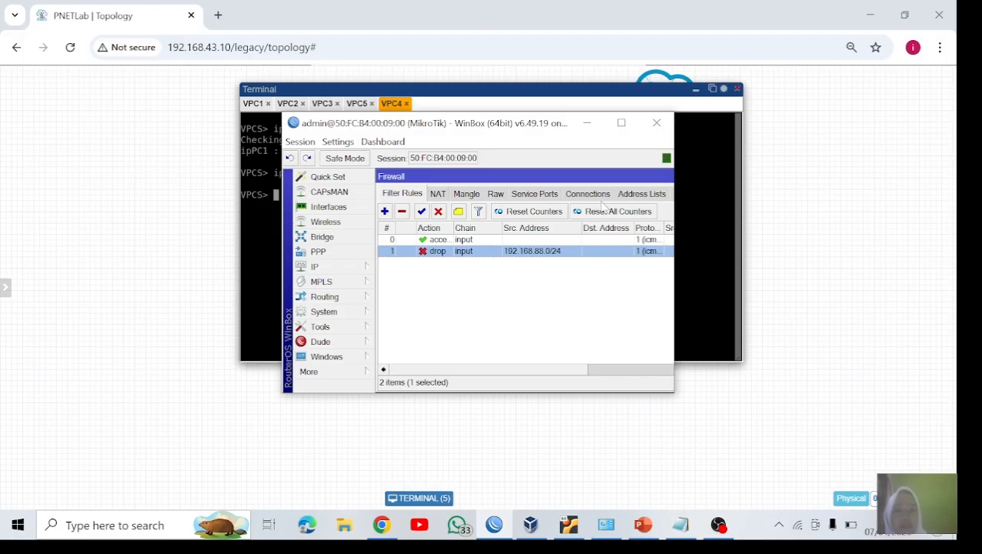
click(632, 193)
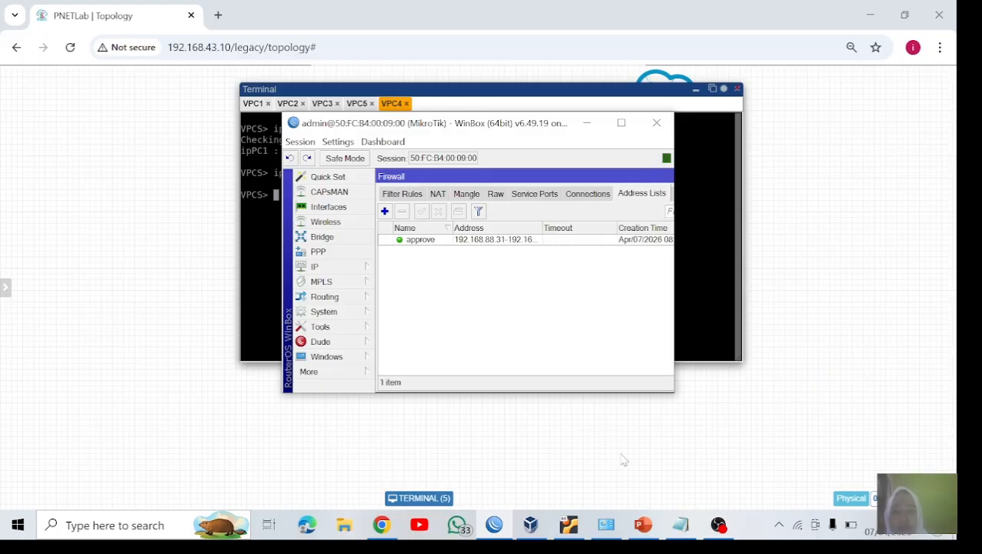
Step: Switch to PowerPoint and display the slide about address lists for firewall NAT
click(641, 529)
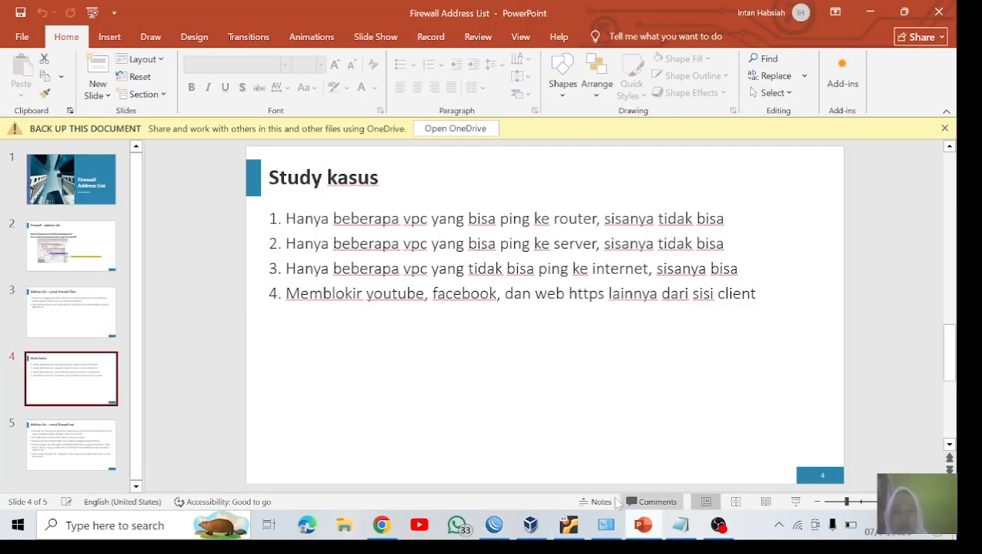
click(74, 428)
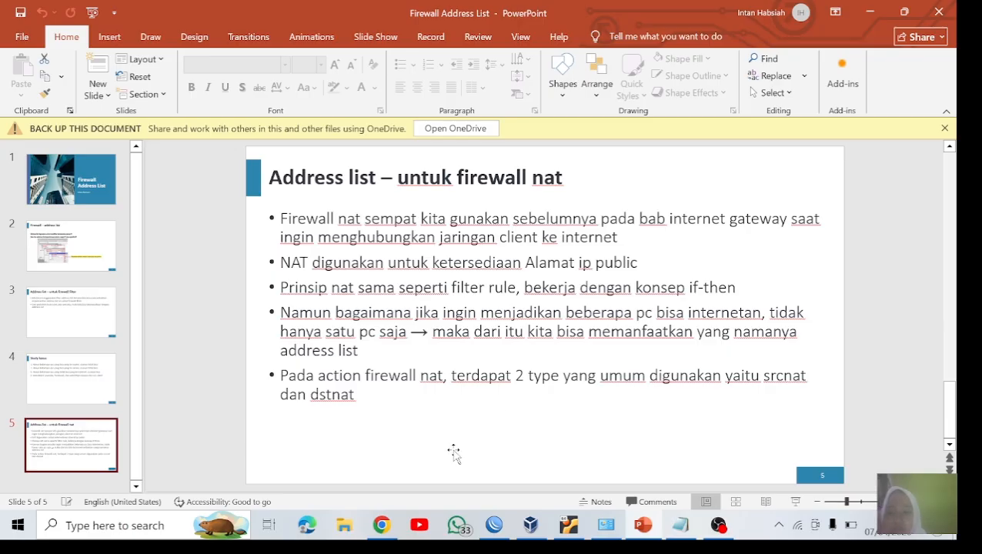
Step: Return to WinBox and review the existing srcnat rule's general settings and action in the firewall NAT rules, then close it
click(381, 524)
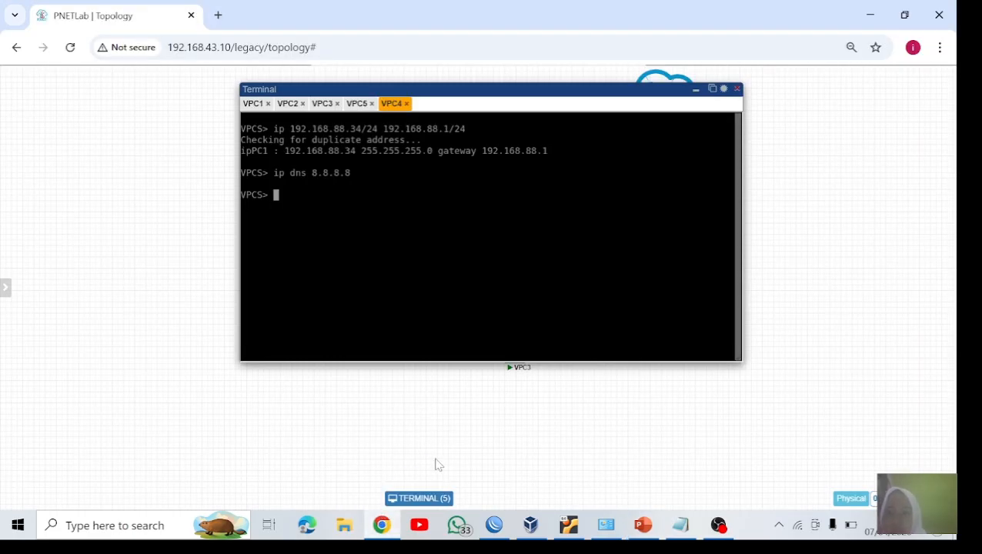
click(484, 524)
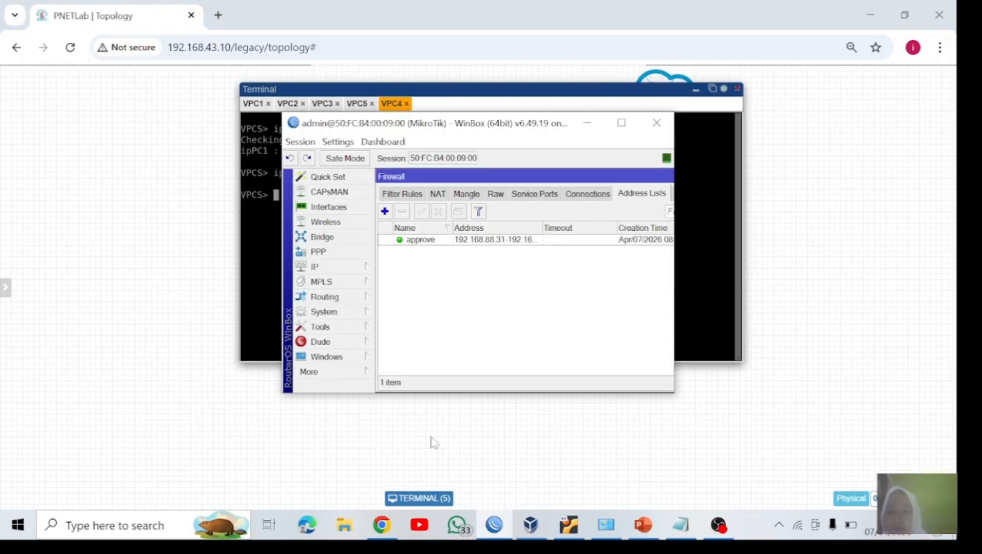
click(325, 269)
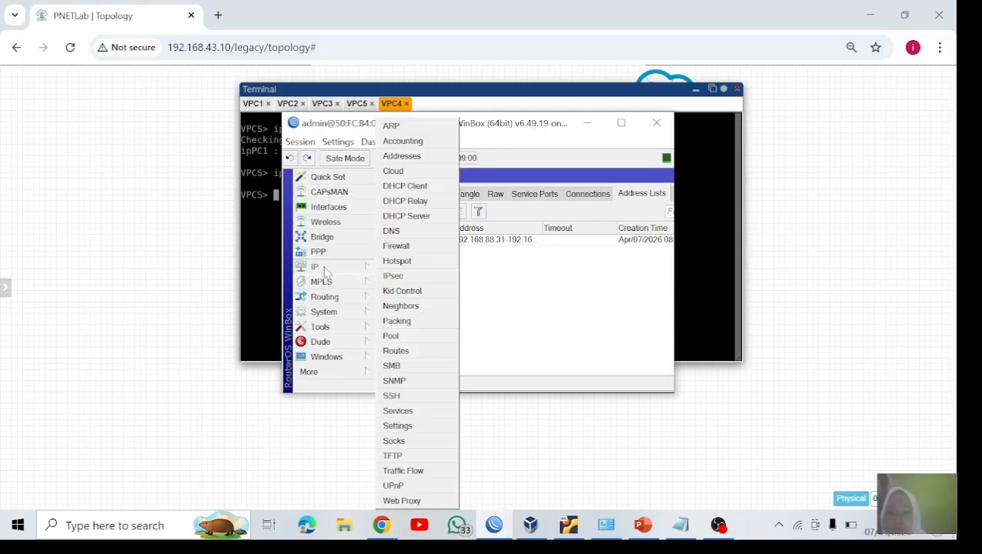
click(424, 247)
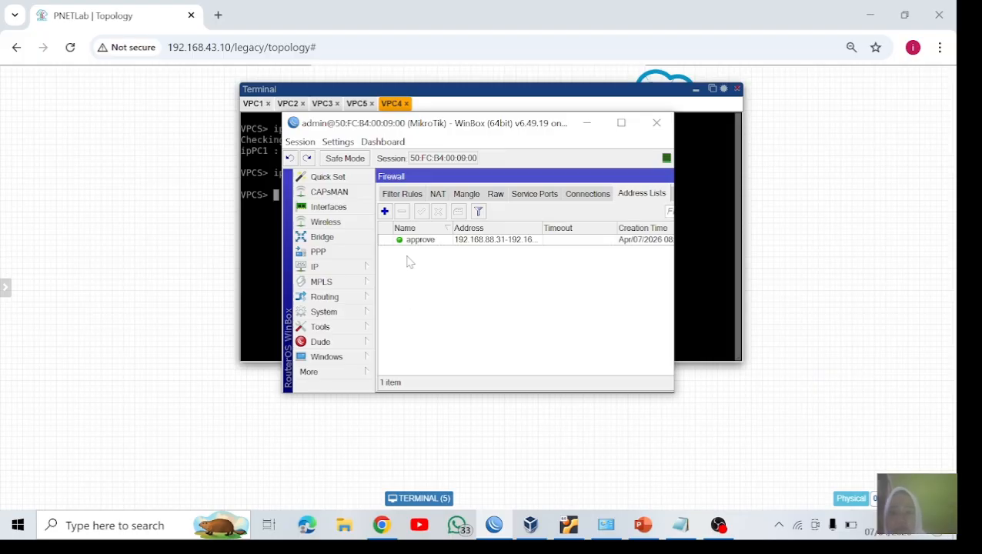
click(438, 194)
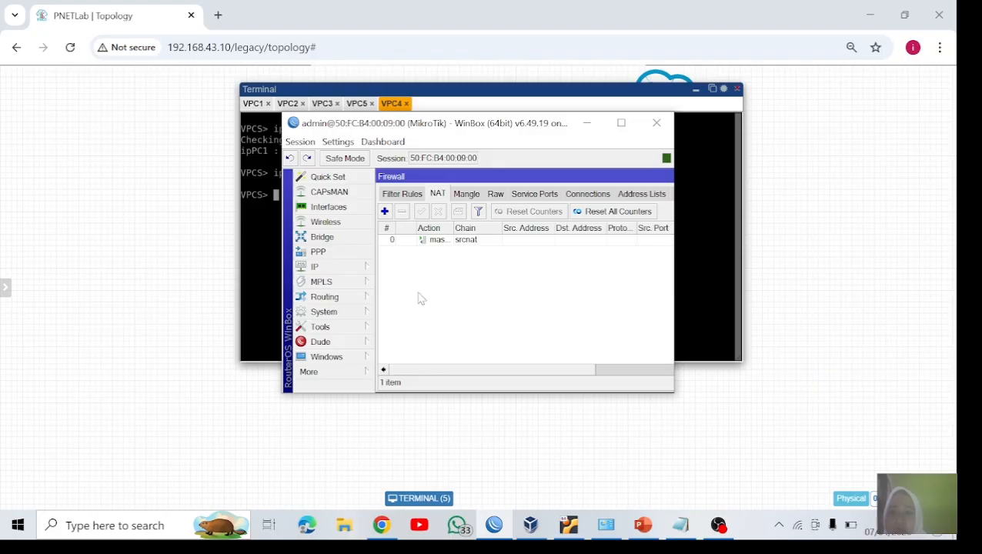
double_click(426, 241)
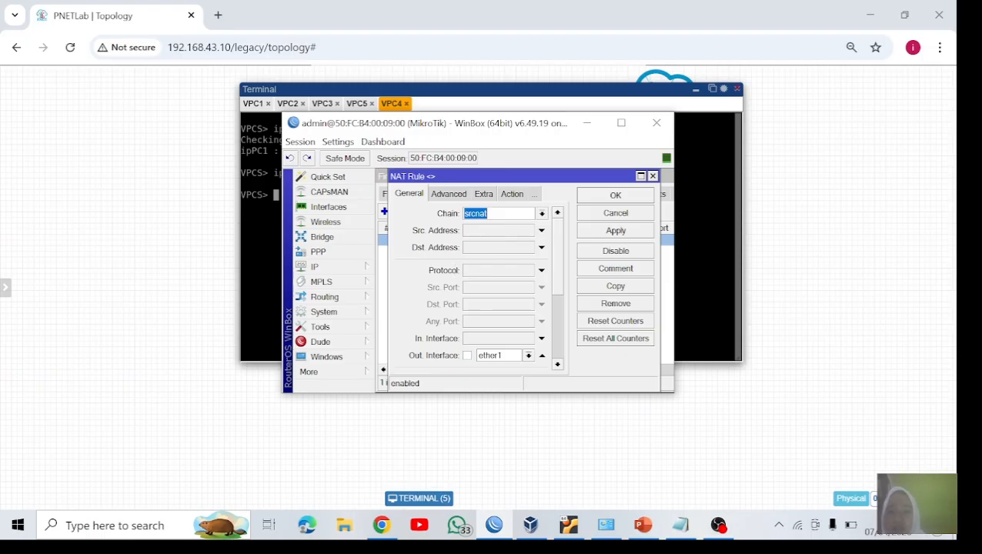
click(511, 193)
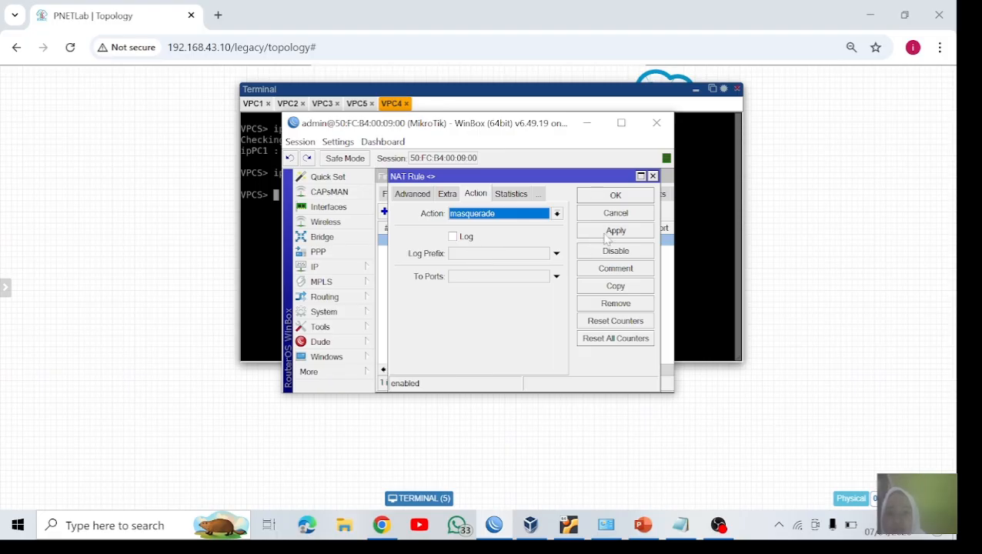
click(612, 199)
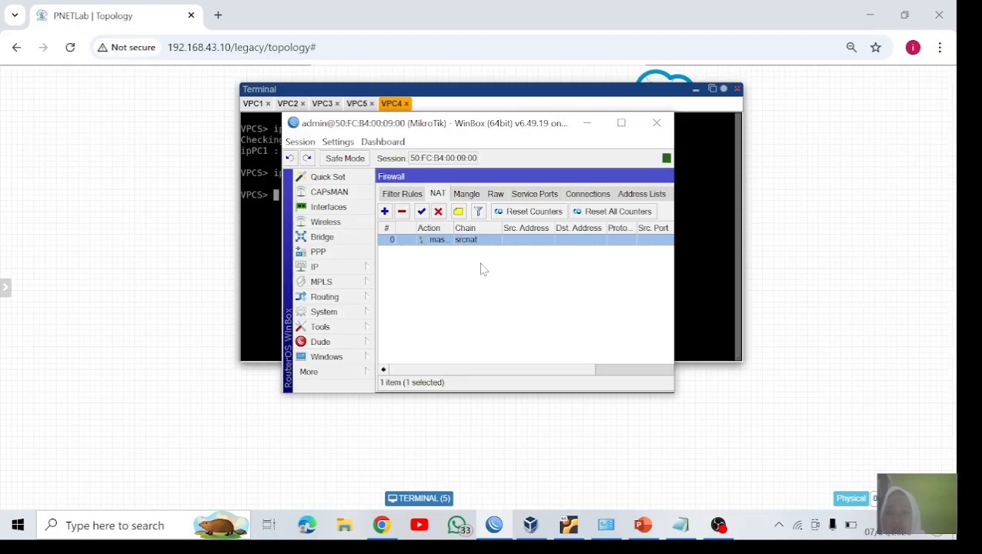
double_click(444, 240)
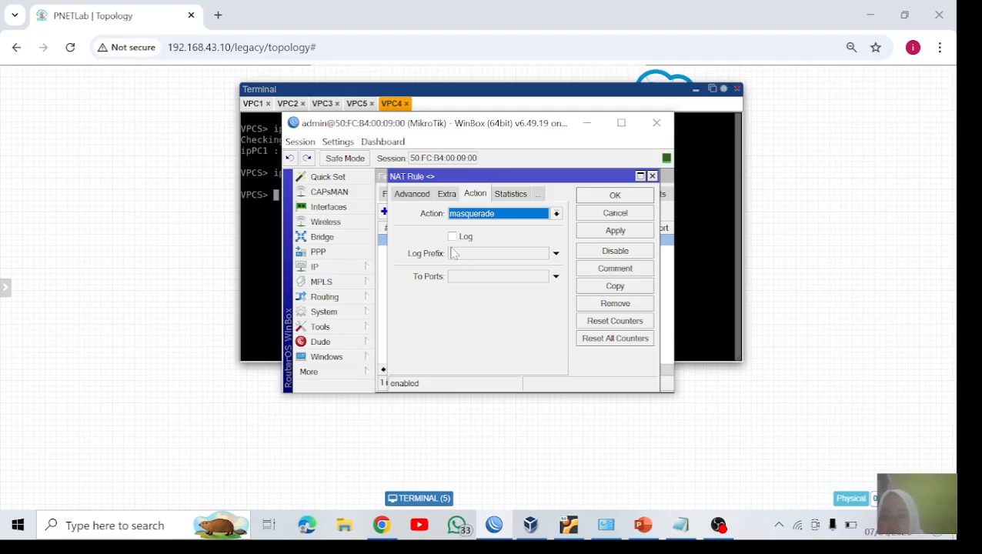
click(422, 194)
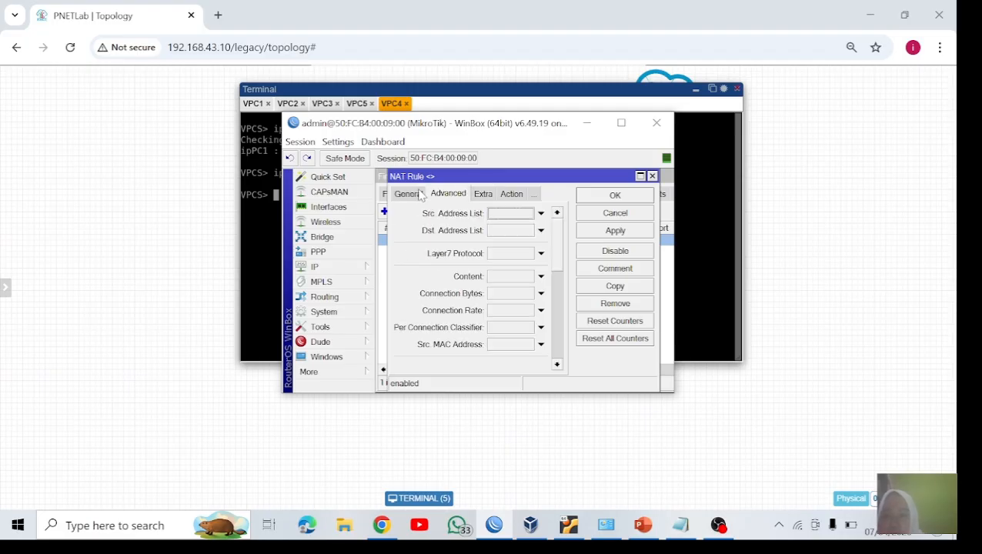
click(519, 215)
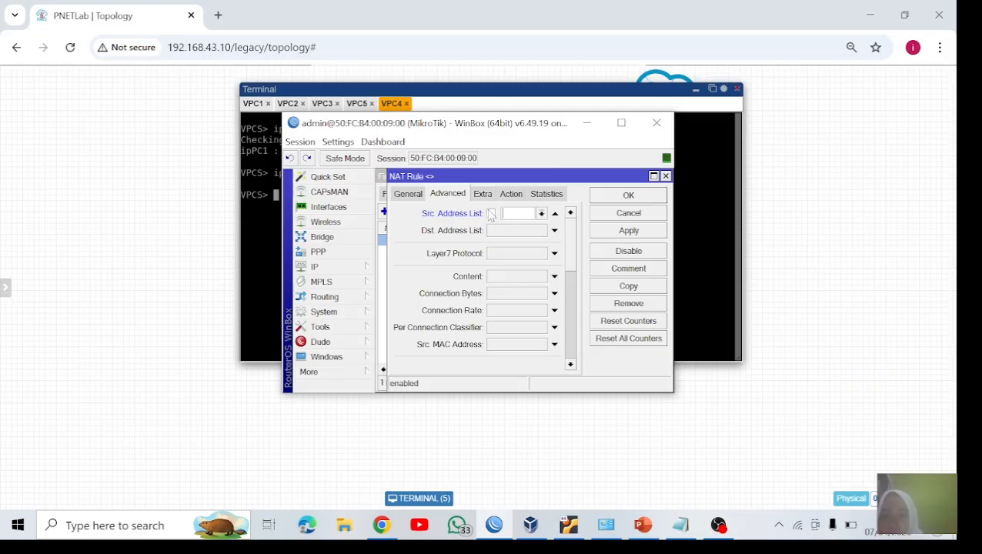
click(409, 193)
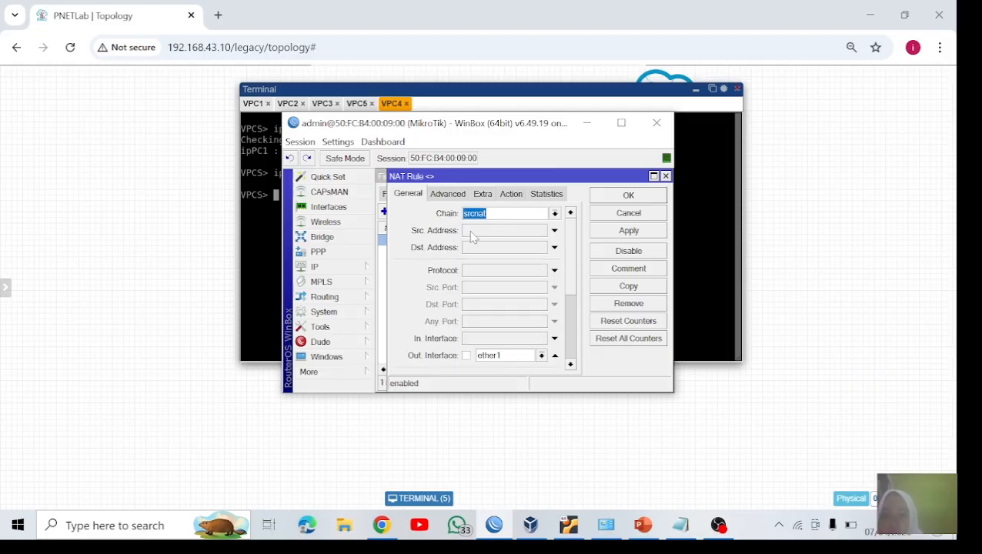
click(470, 231)
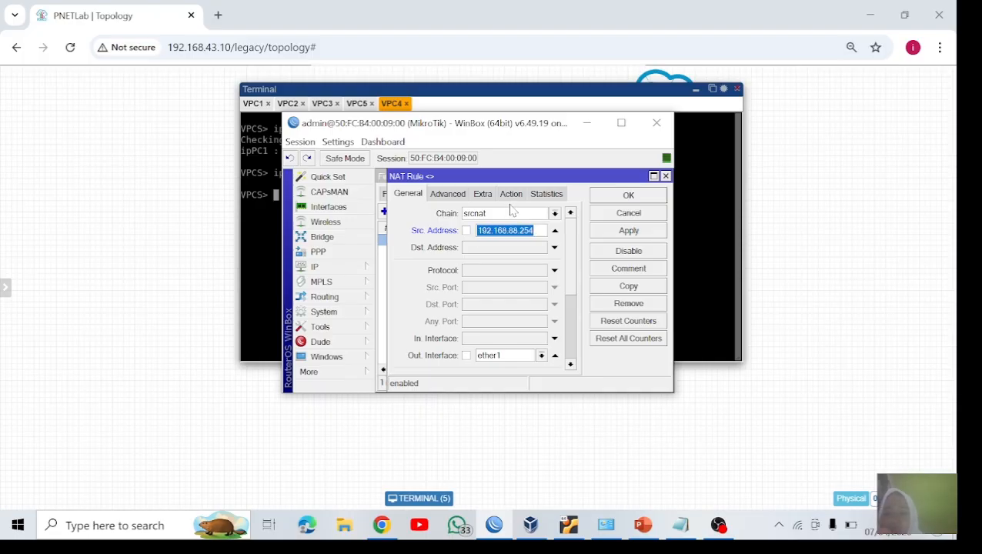
click(666, 176)
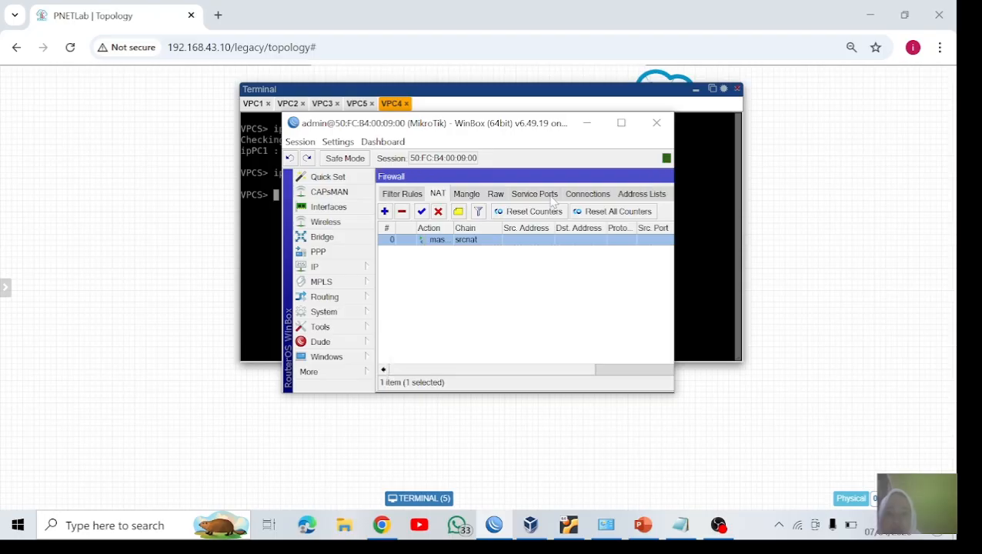
Step: Start a new firewall address list entry named vpc1-4
click(624, 195)
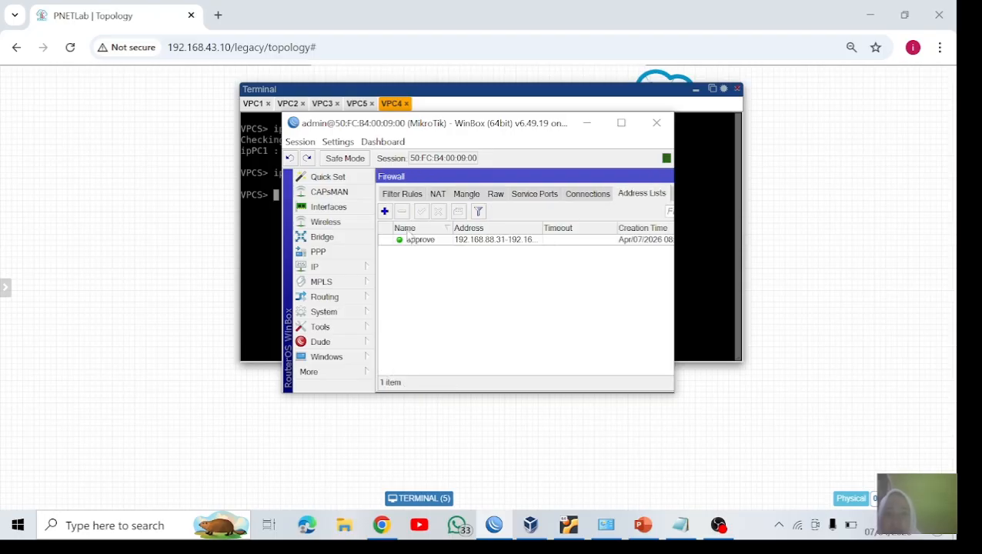
click(384, 211)
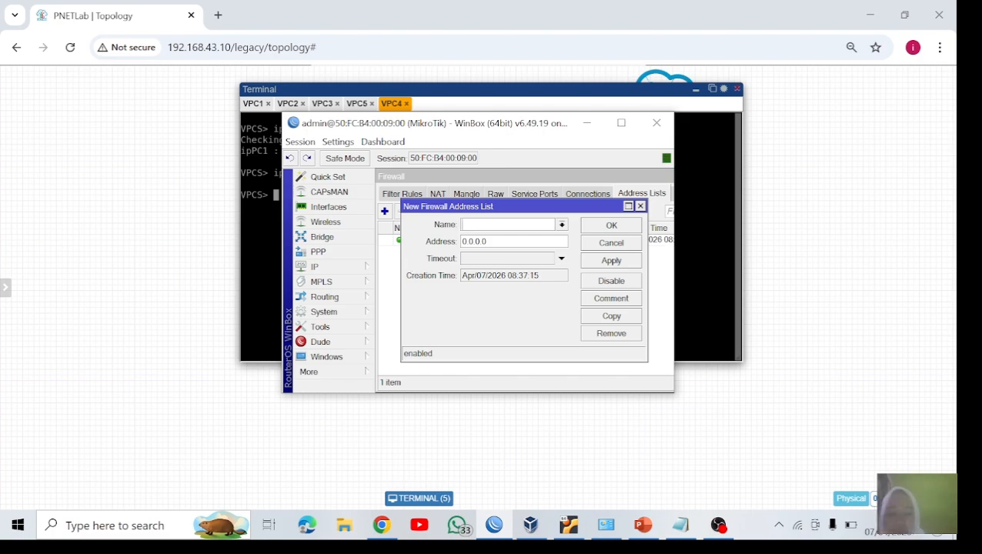
text(vpc1-4)
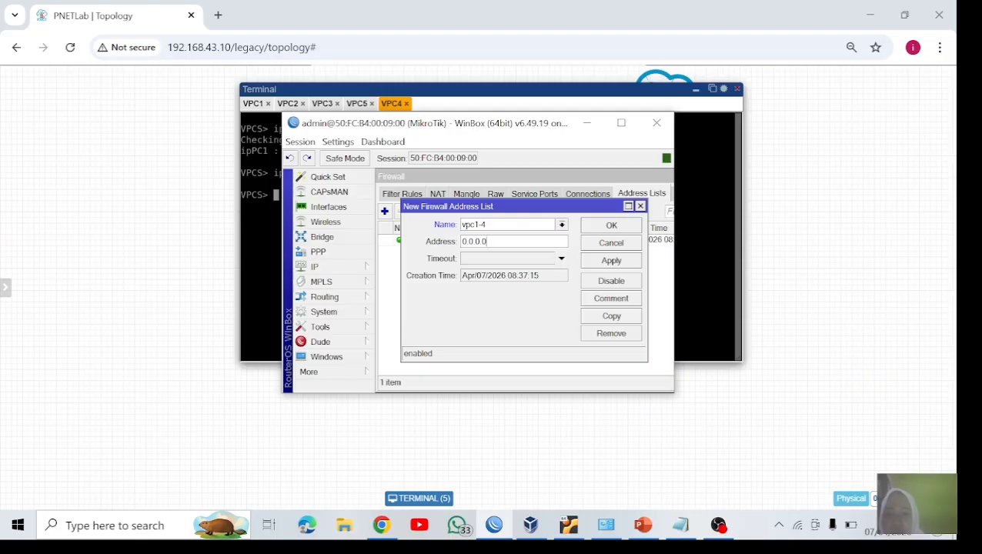
Step: Set the vpc1-4 entry's address range to 192.168.88.31-192.168.88.34 and save it
key(BackSpace)
key(BackSpace)
key(BackSpace)
key(BackSpace)
key(BackSpace)
key(BackSpace)
key(BackSpace)
text(192.168.88.31)
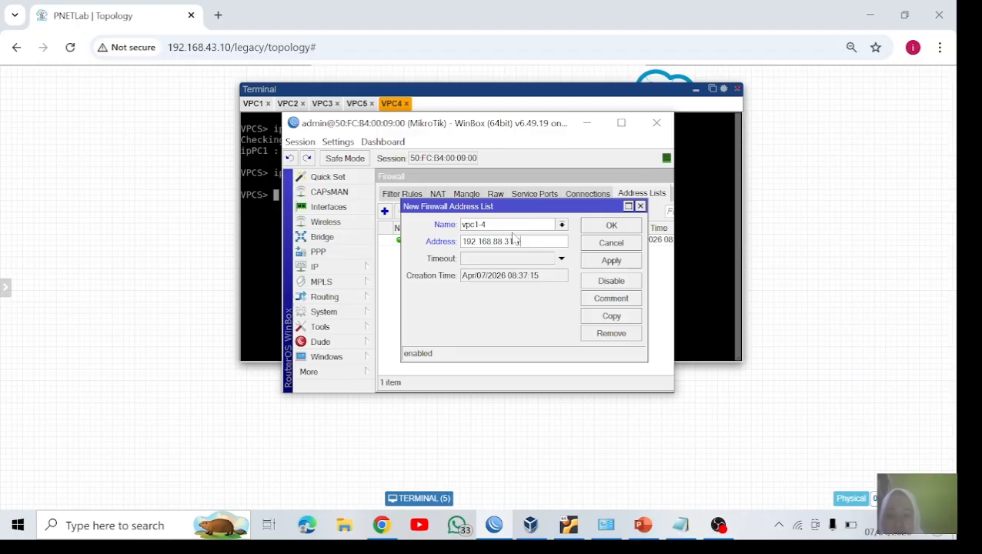
text(2)
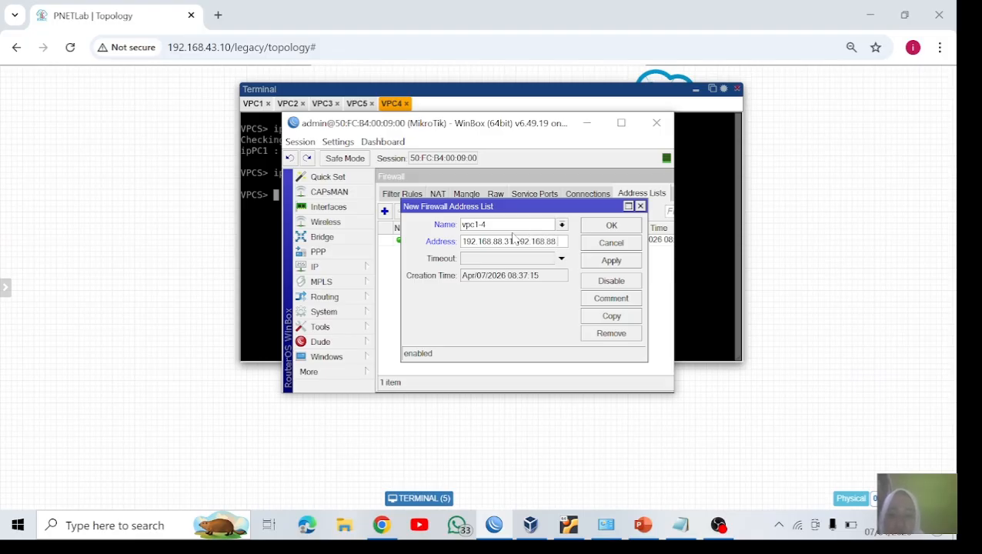
text(4)
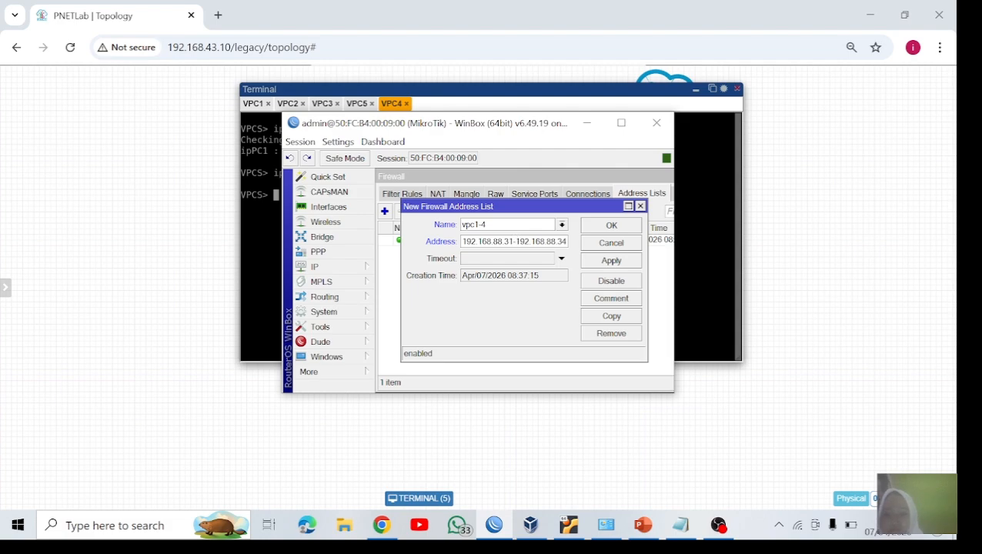
click(611, 260)
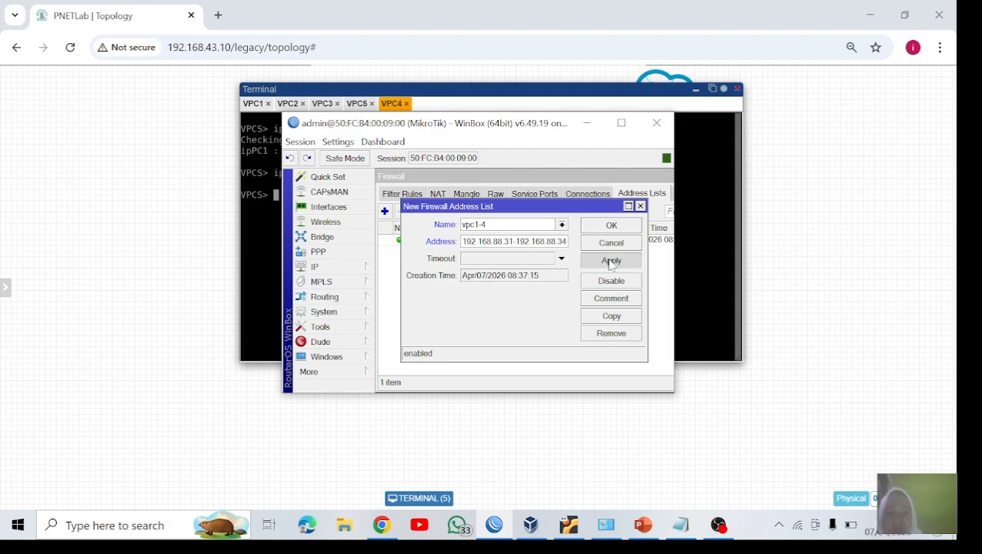
click(611, 226)
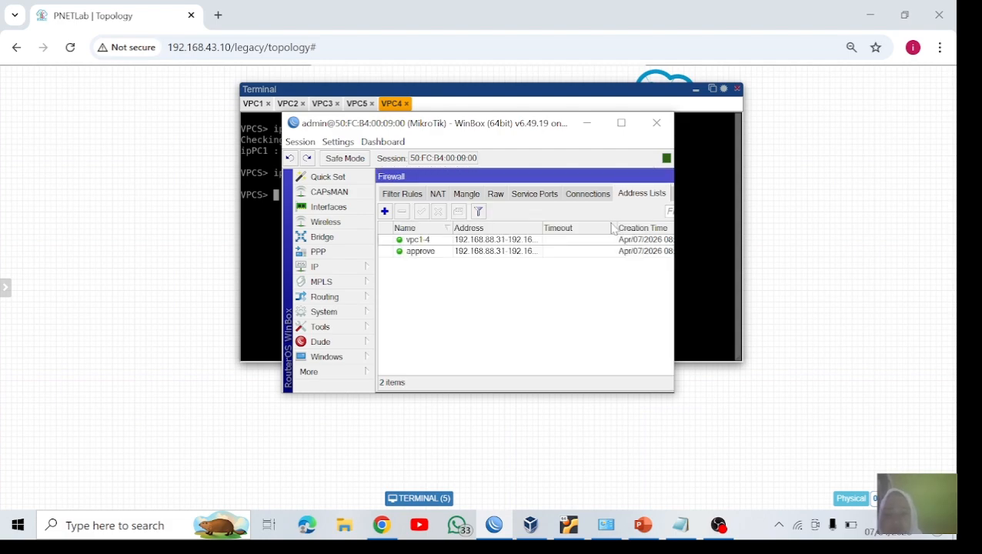
Step: In the srcnat masquerade rule, set the source address list to vpc1-4, check the action, and save the rule
click(438, 195)
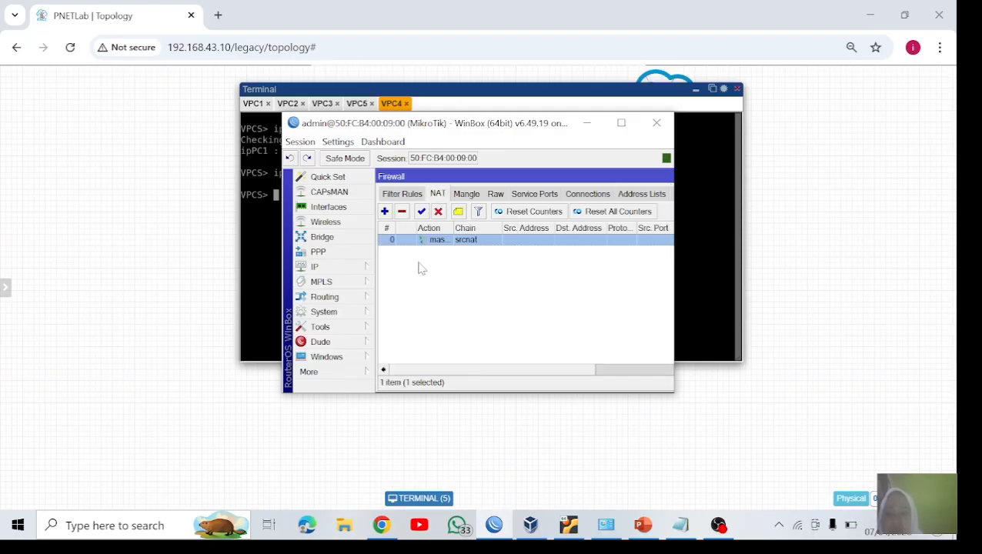
double_click(443, 242)
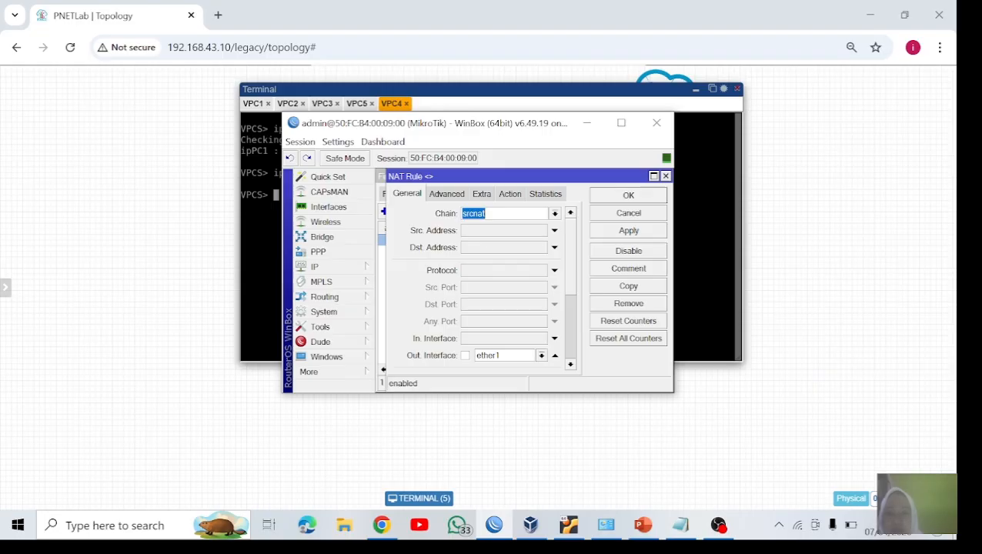
click(454, 195)
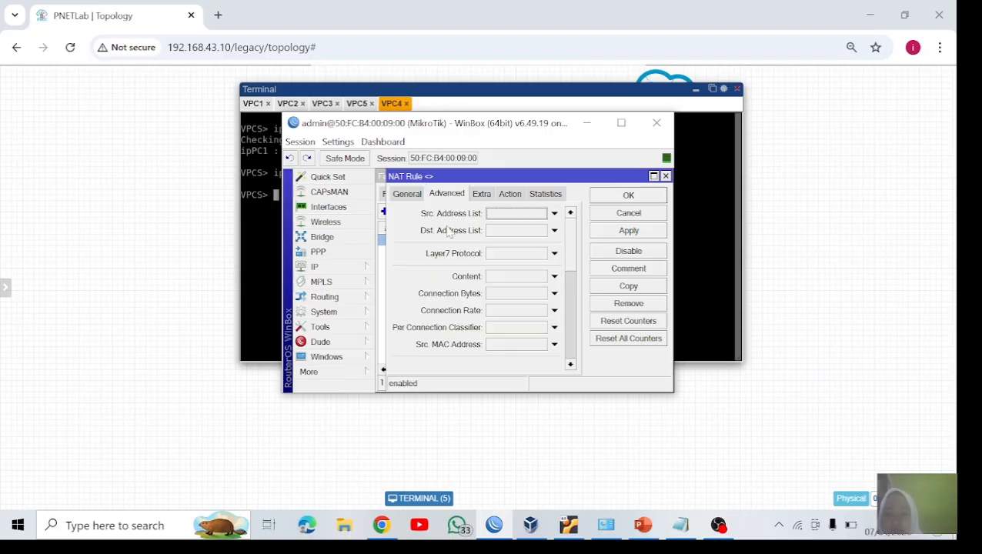
click(553, 213)
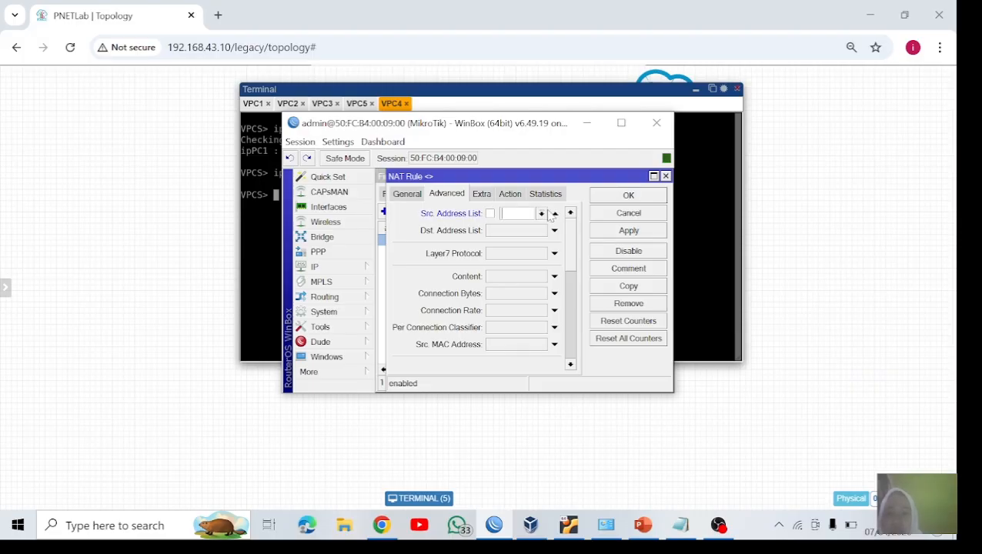
click(541, 213)
click(520, 235)
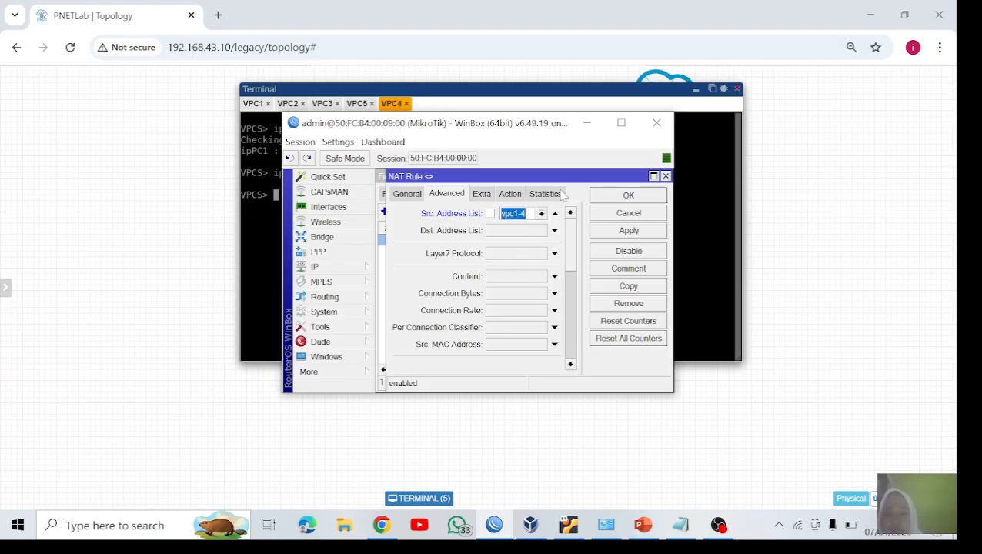
click(510, 193)
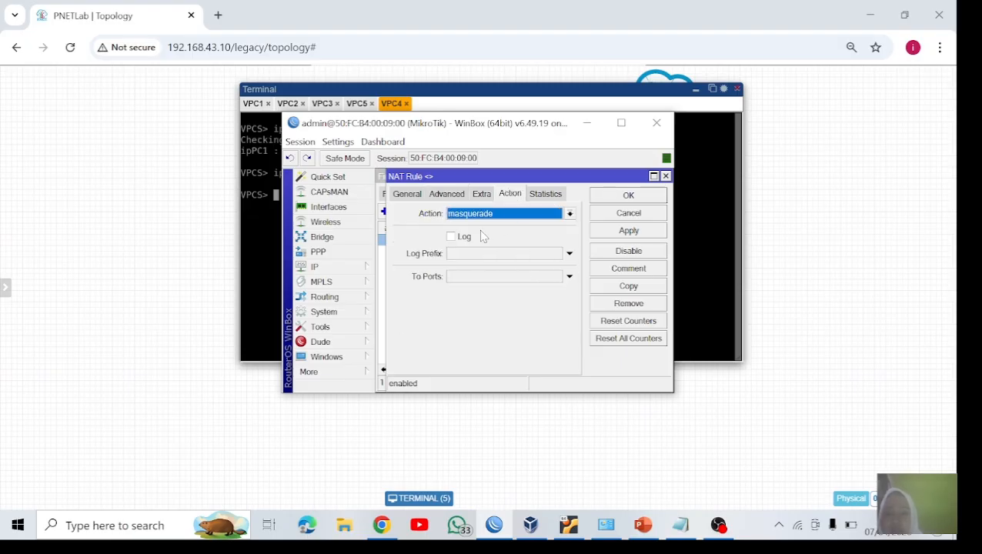
click(628, 230)
click(614, 198)
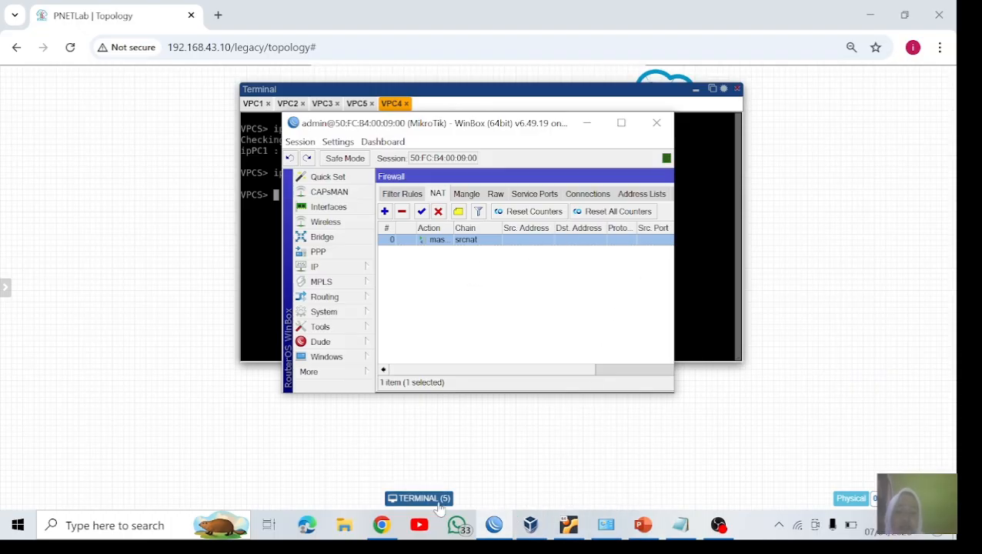
click(720, 526)
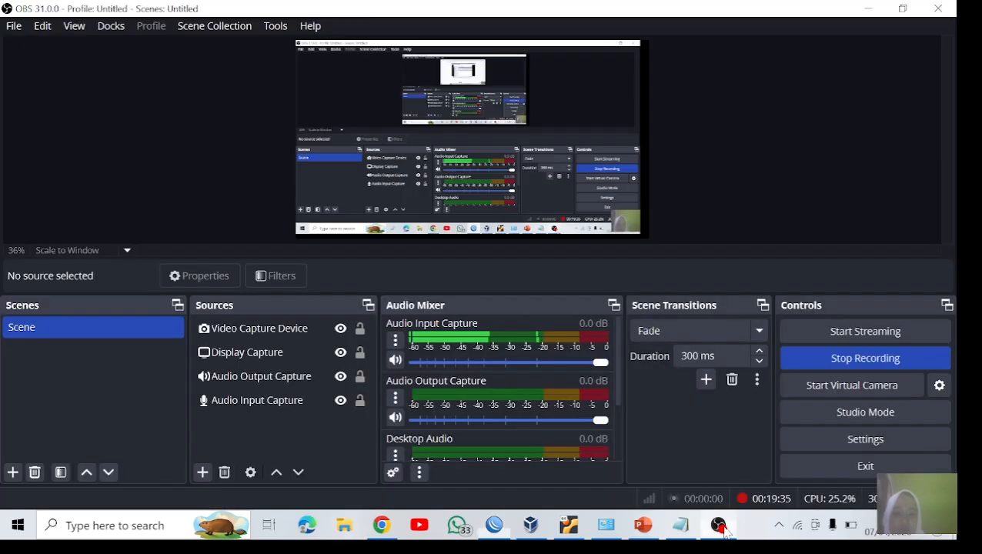